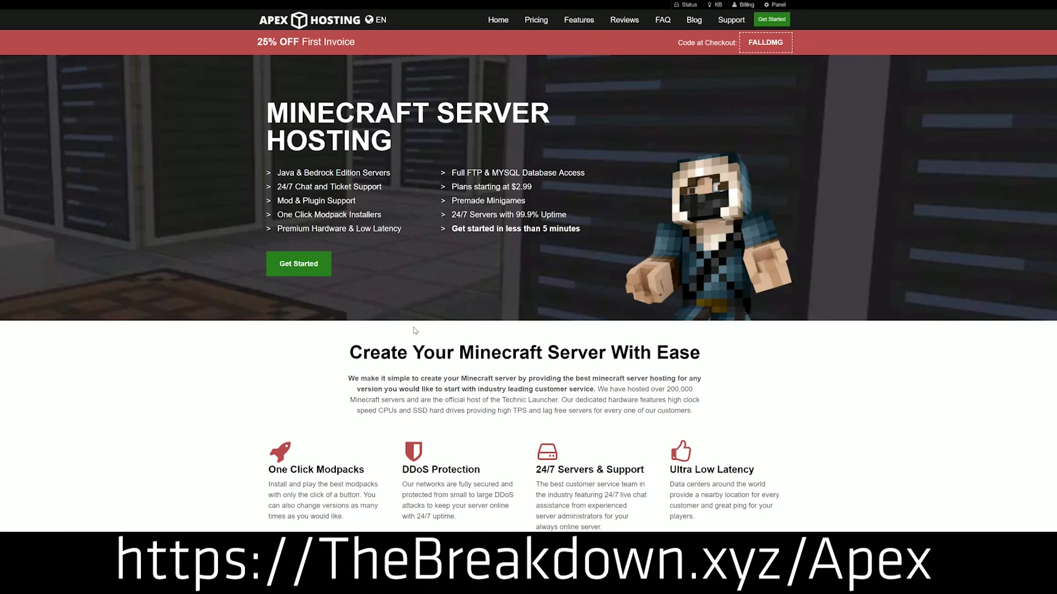
Look over the Apex Hosting feature list, including 24/7 Servers & Support, Automated Backups and Instant Setup
scroll(241, 272, "down", 4)
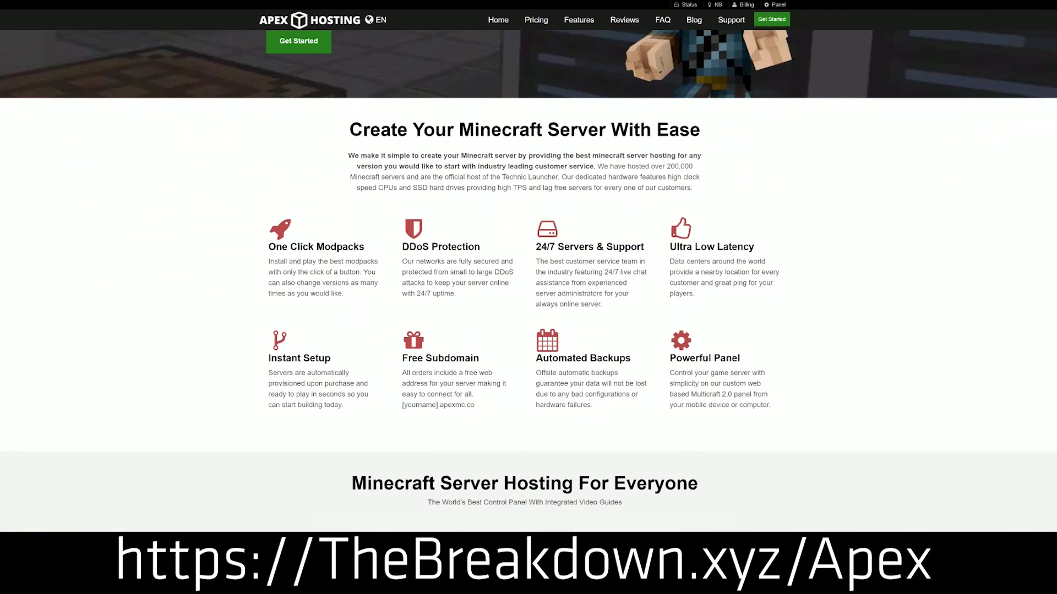
left_click_drag(268, 247, 645, 249)
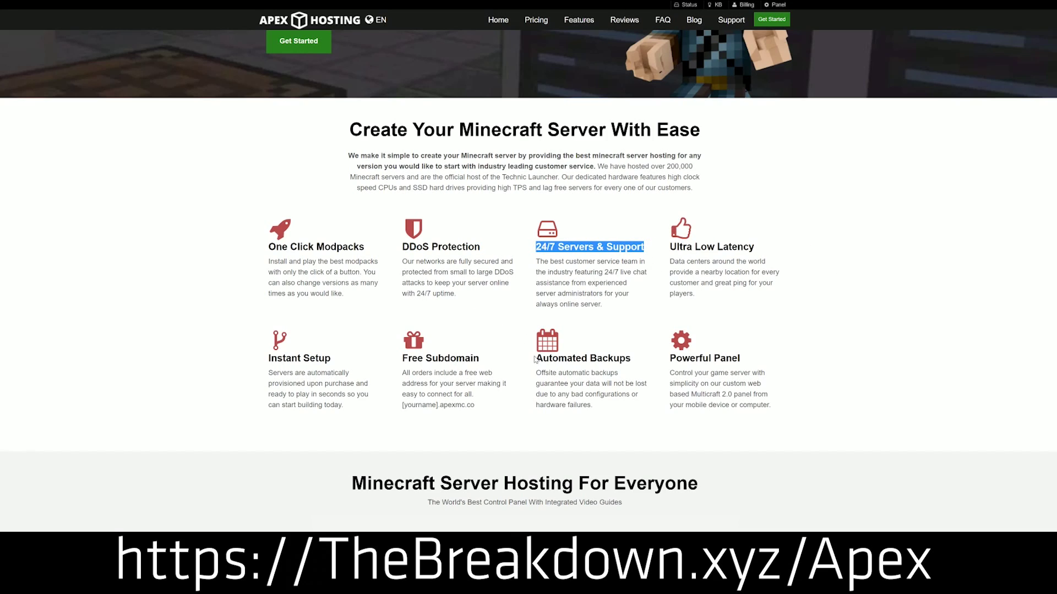
left_click_drag(534, 359, 674, 359)
left_click(494, 362)
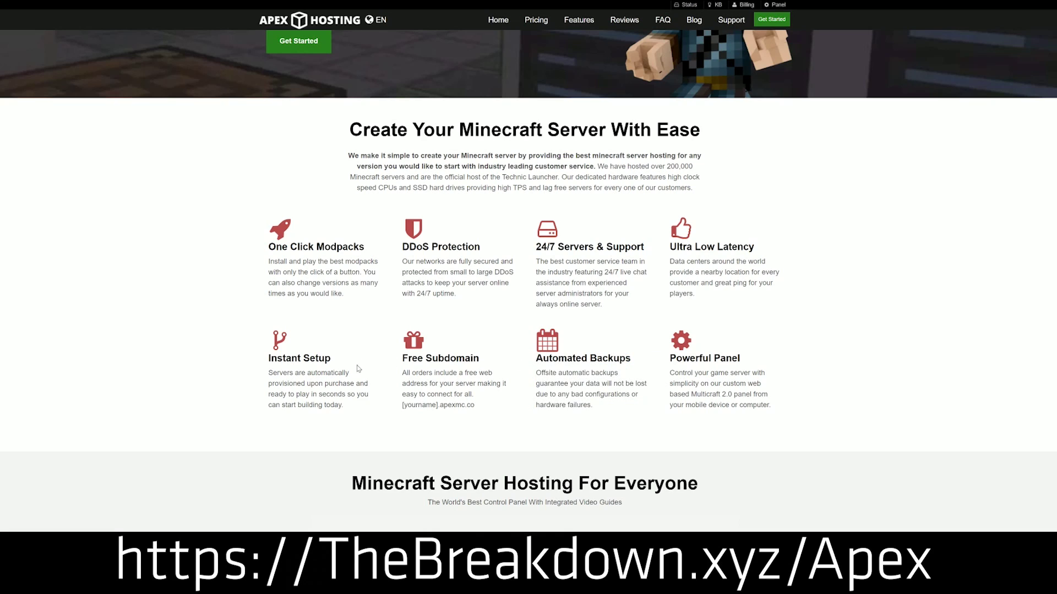
left_click_drag(350, 406, 269, 359)
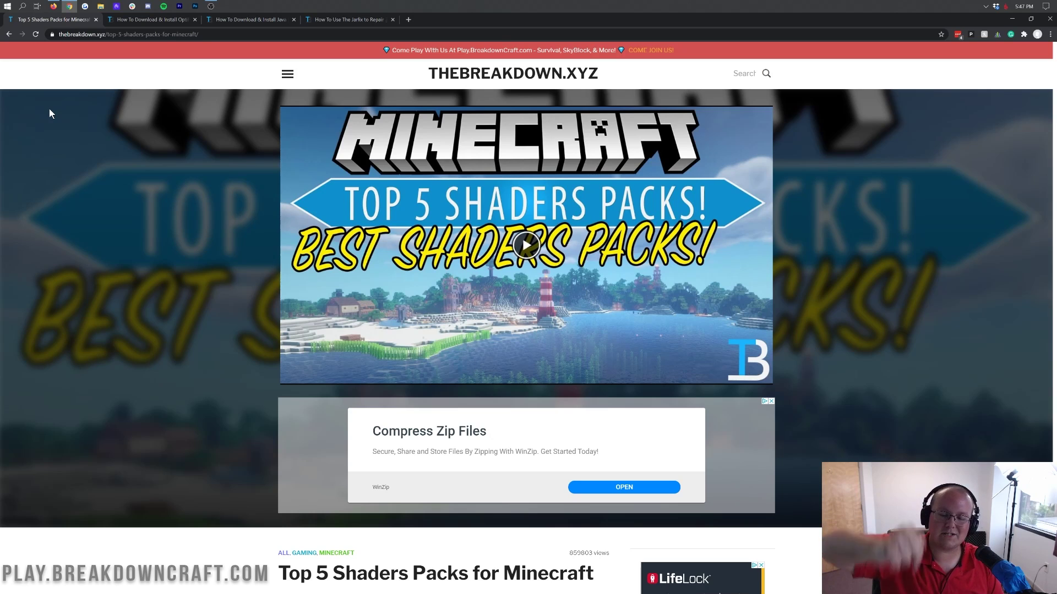
Find Chocapic13's Shaders Pack in the top 5 shaders article and open its download guide
scroll(164, 286, "down", 1)
scroll(164, 290, "down", 10)
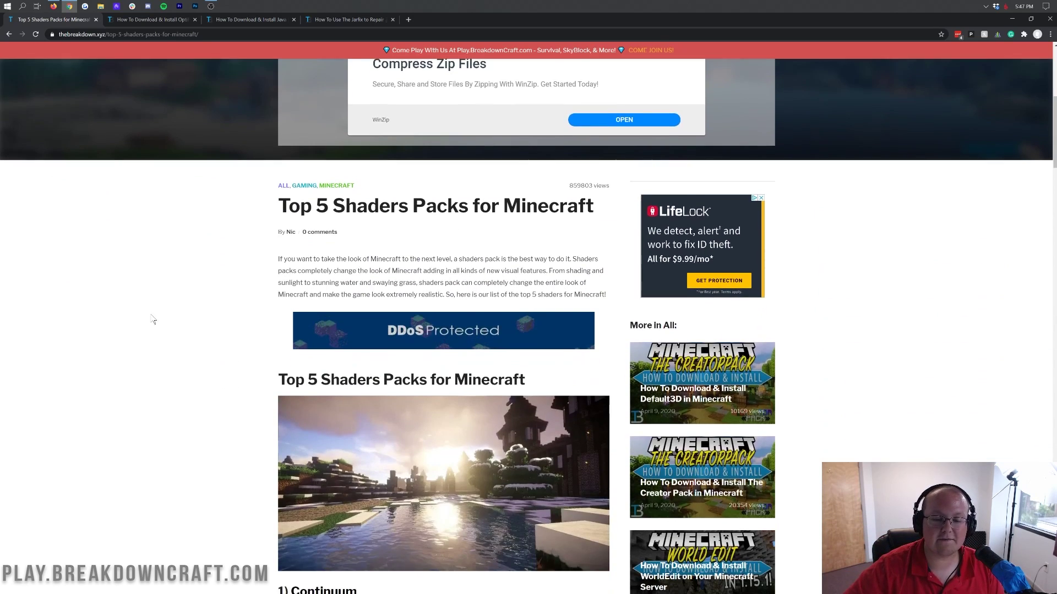
scroll(162, 301, "down", 2)
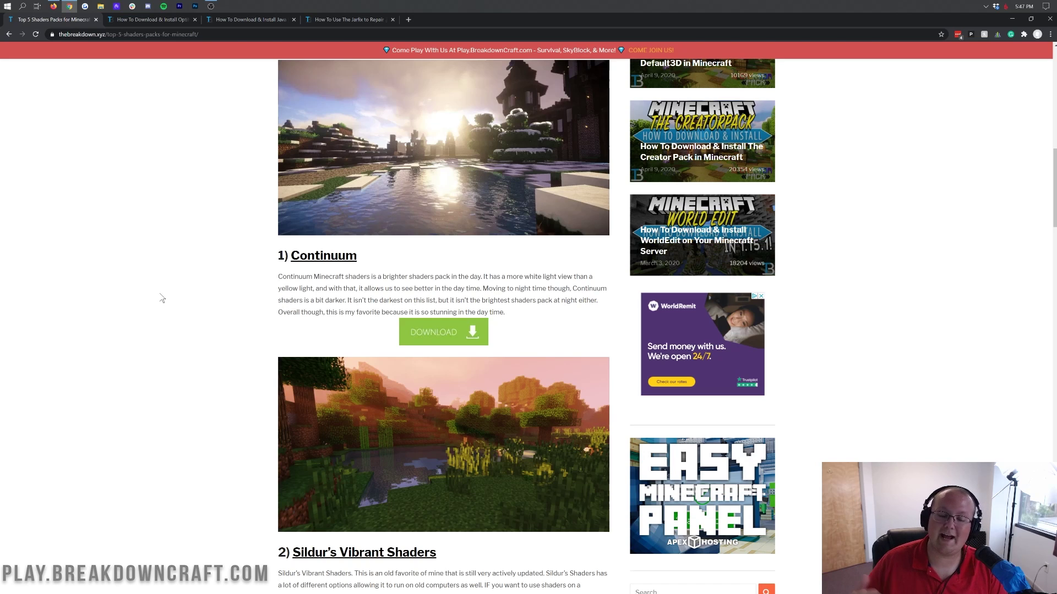
scroll(162, 298, "down", 10)
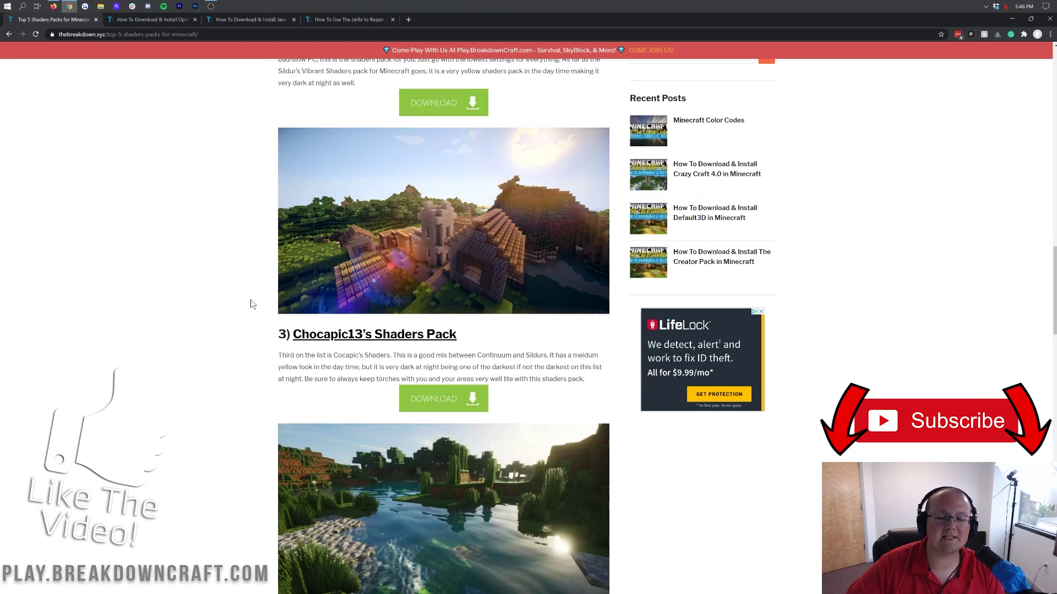
scroll(308, 274, "down", 2)
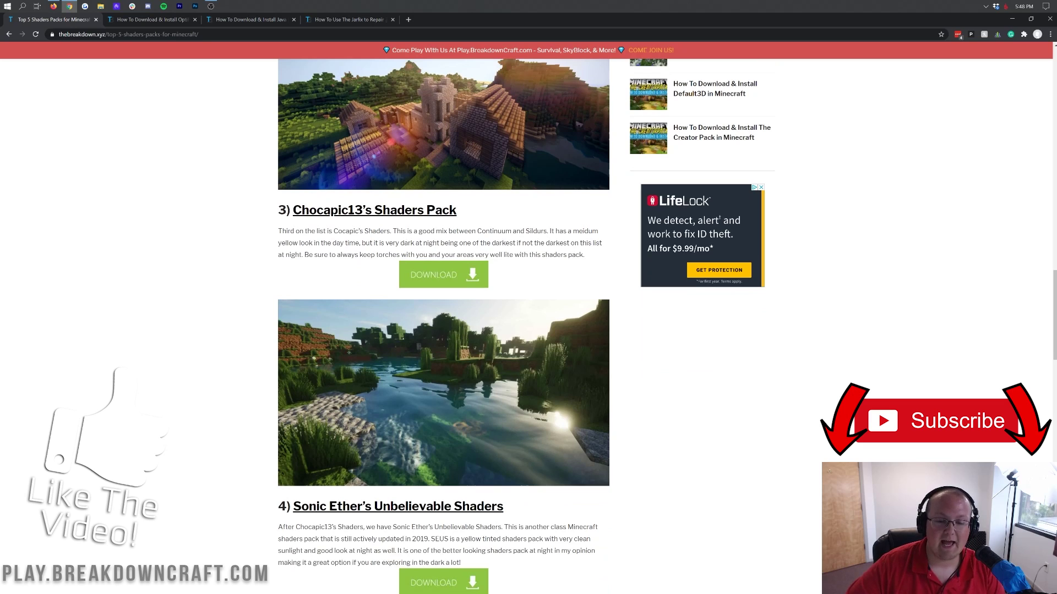
left_click(428, 275)
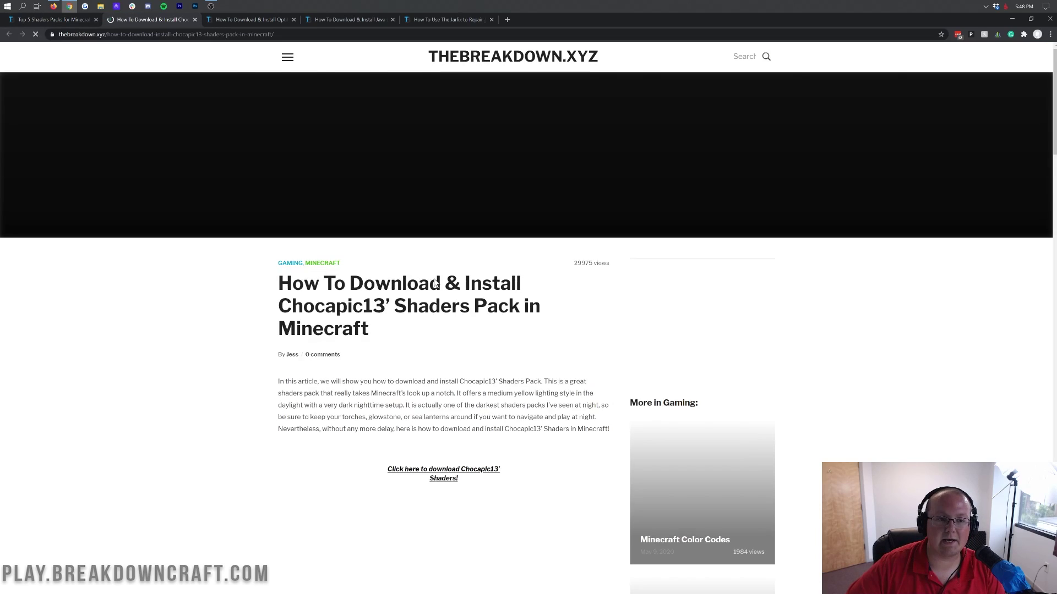
Go to the Chocapic13' Shaders CurseForge page and download the Chocapic13 V9 Beta file for Minecraft 1.16
scroll(428, 275, "down", 8)
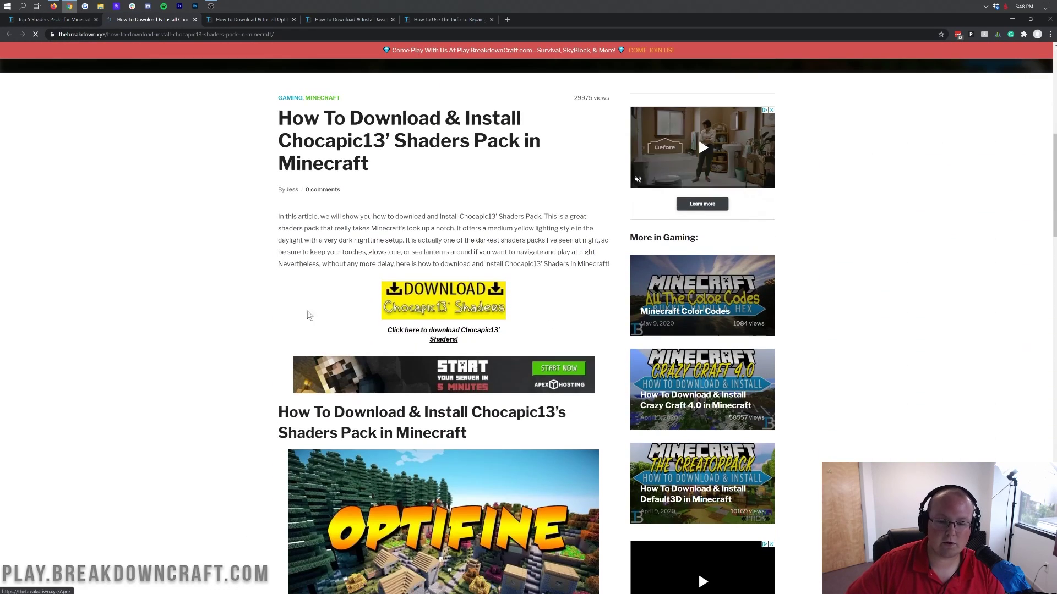
left_click(433, 307)
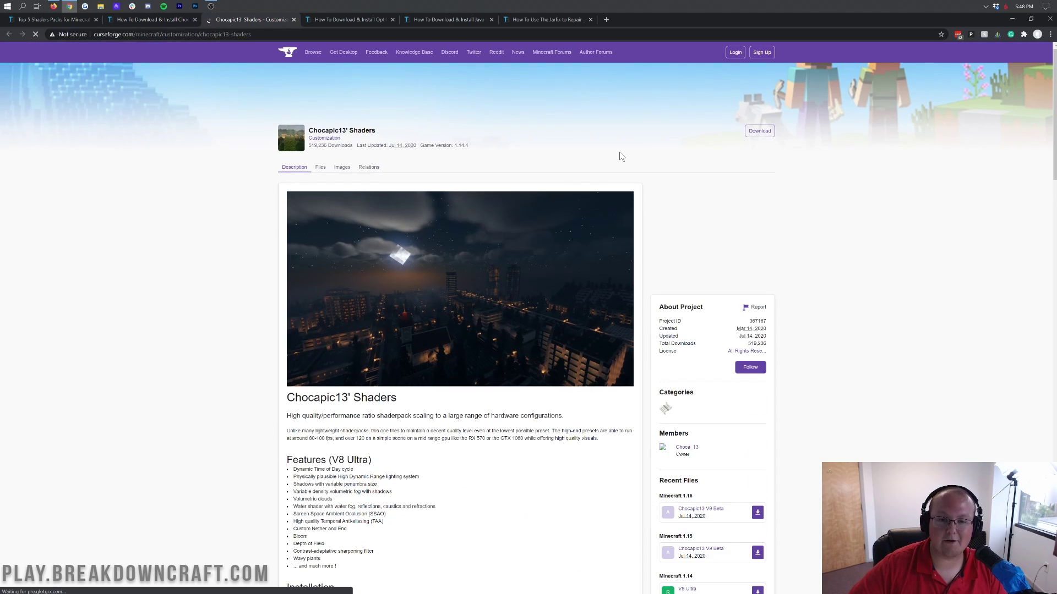
scroll(605, 204, "down", 3)
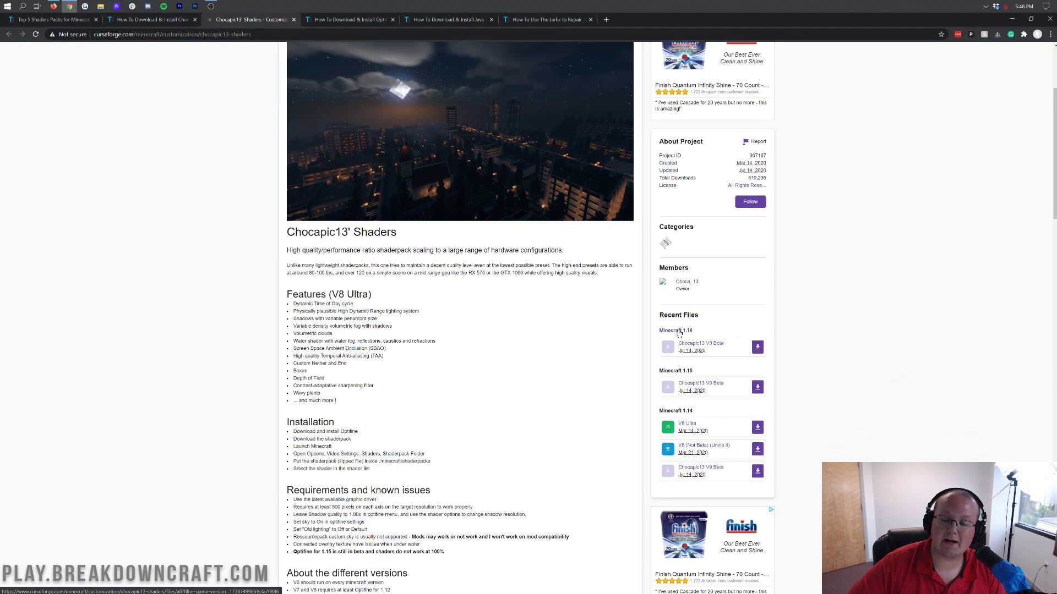
left_click(758, 349)
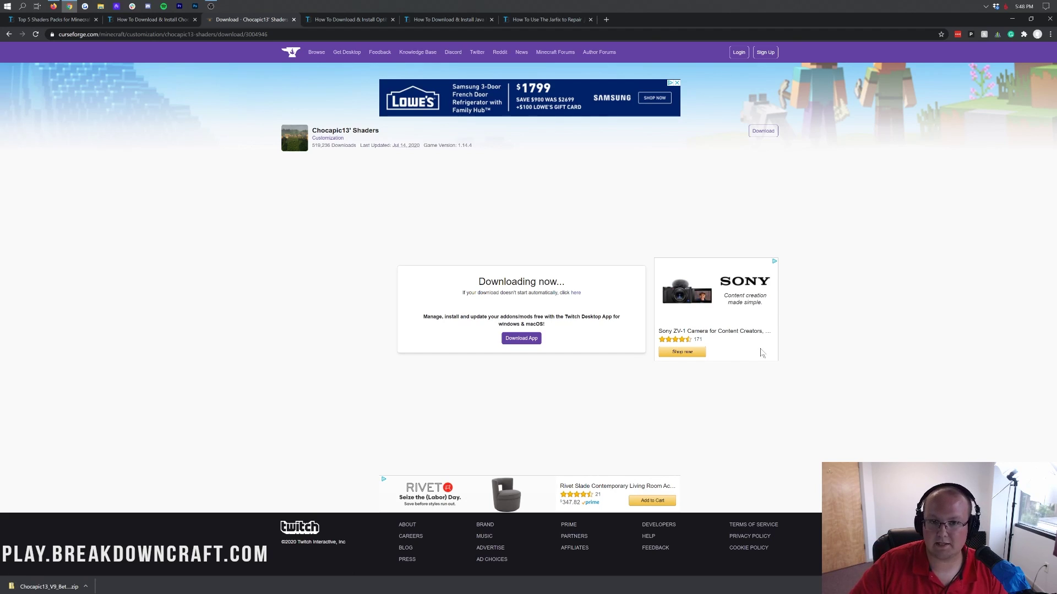
Switch to the OptiFine installation guide and follow its download link to the OptiFine downloads page
left_click(324, 22)
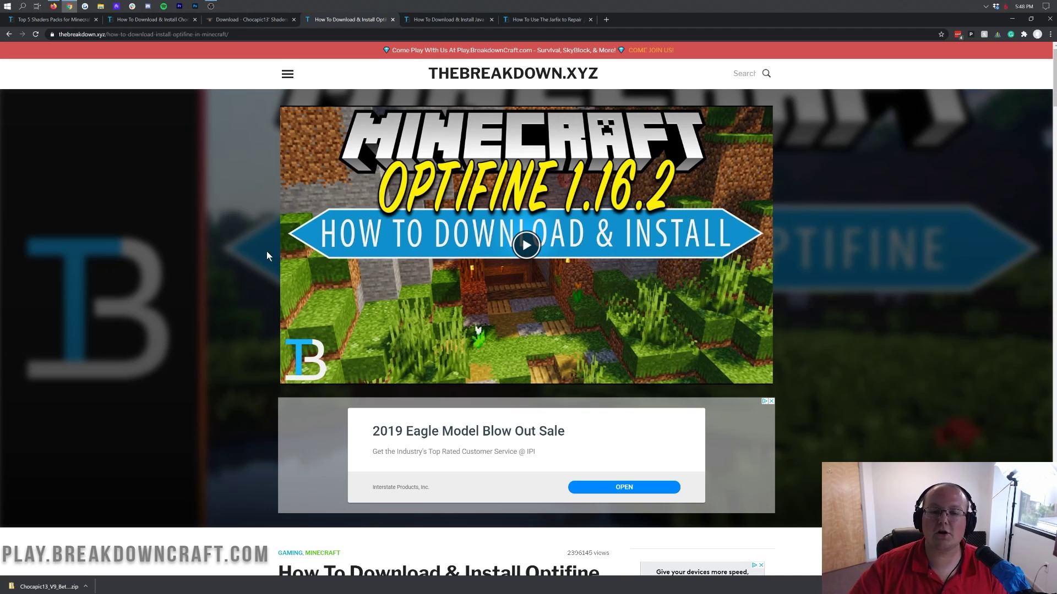
scroll(431, 212, "down", 9)
scroll(431, 212, "up", 3)
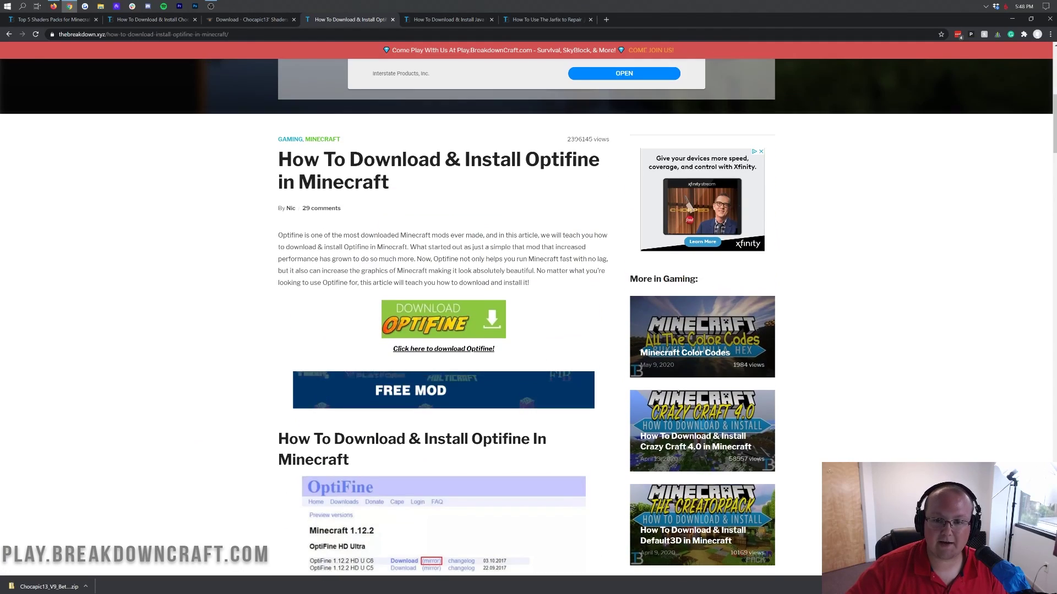
left_click_drag(574, 181, 563, 200)
left_click(568, 187)
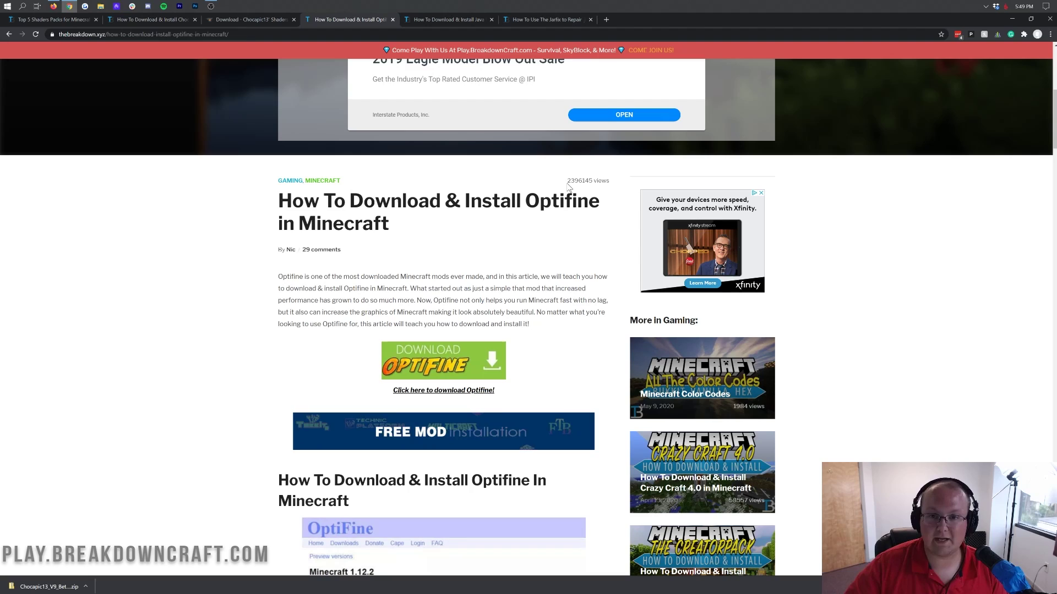
scroll(337, 280, "down", 8)
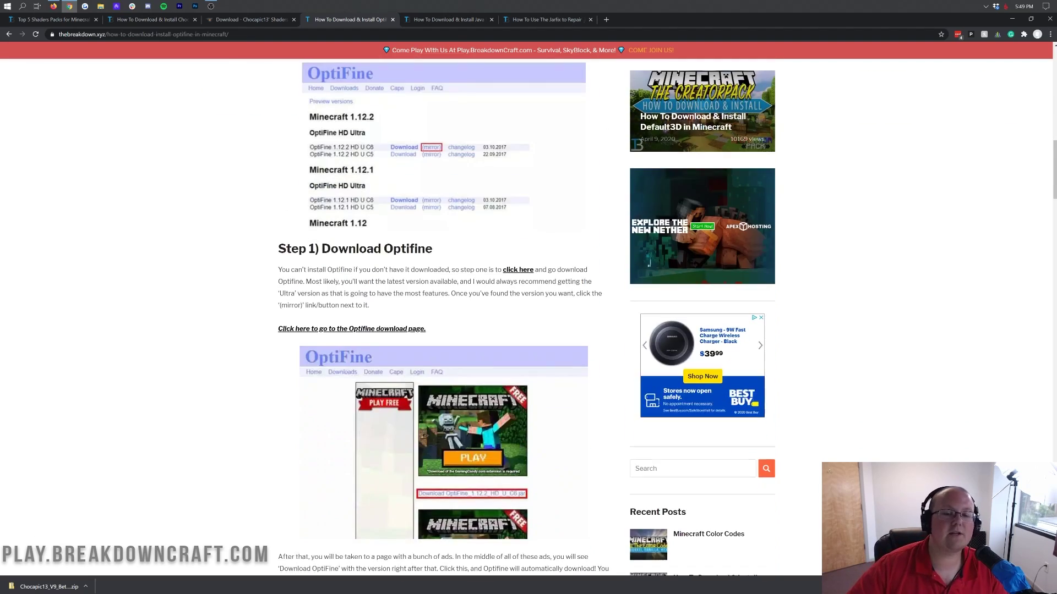
scroll(359, 368, "down", 4)
scroll(360, 368, "up", 10)
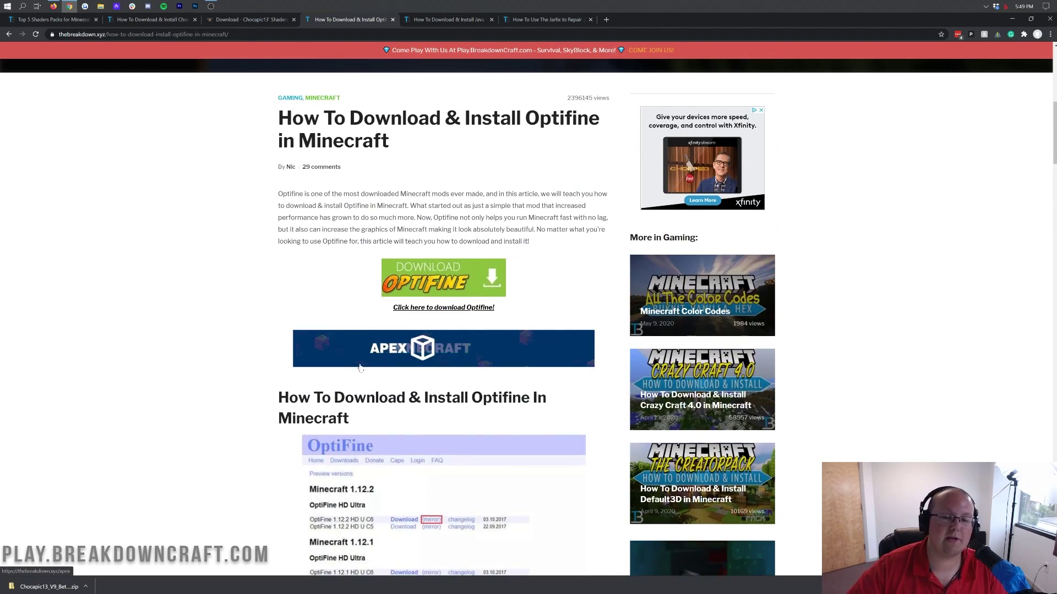
scroll(360, 368, "up", 1)
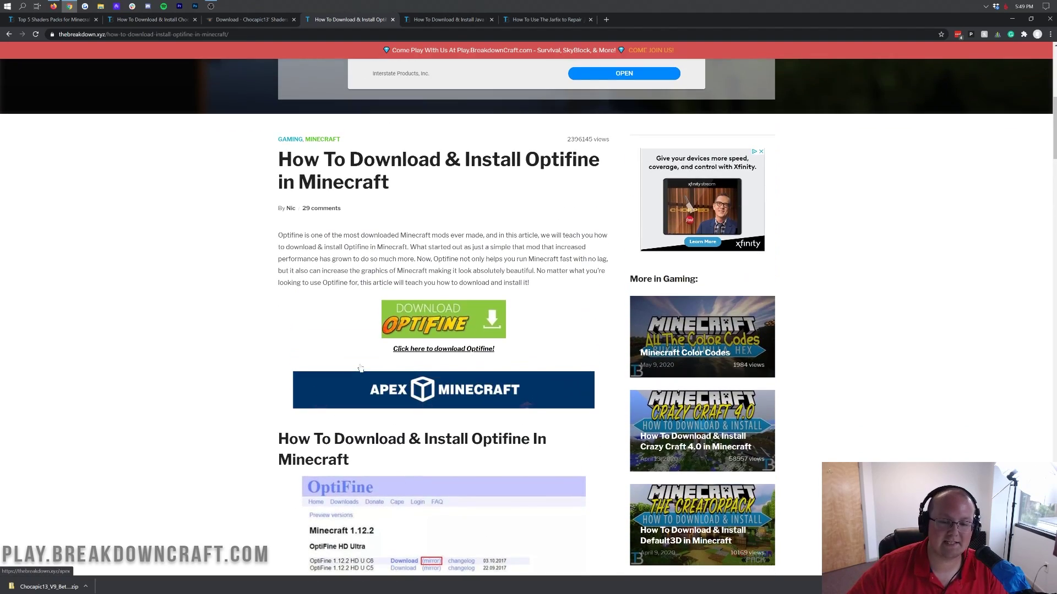
left_click(423, 329)
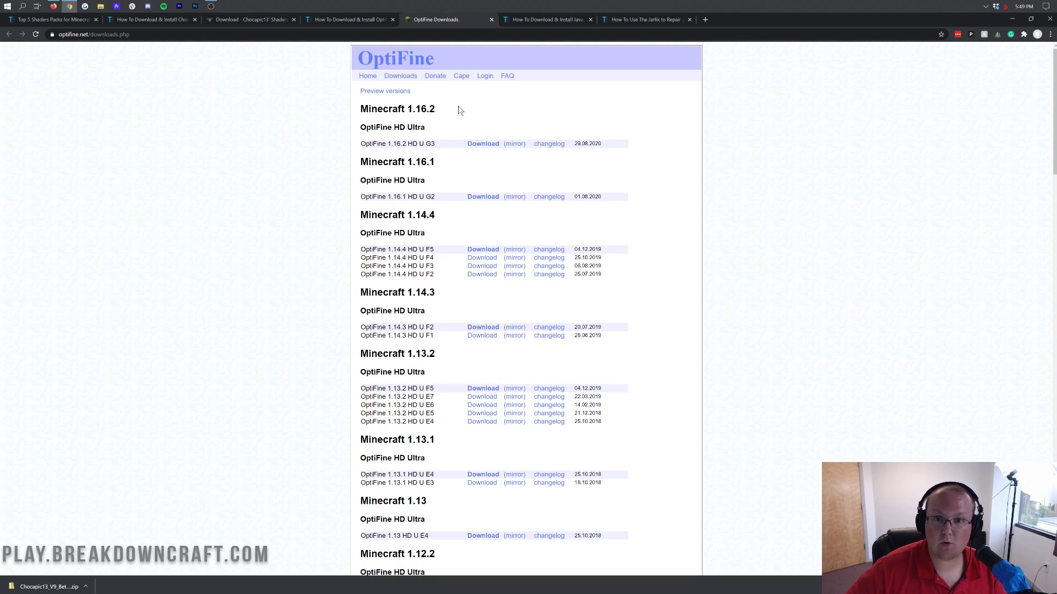
Check the Minecraft 1.16.2 entry and expand the list of OptiFine preview versions
left_click_drag(438, 112, 360, 110)
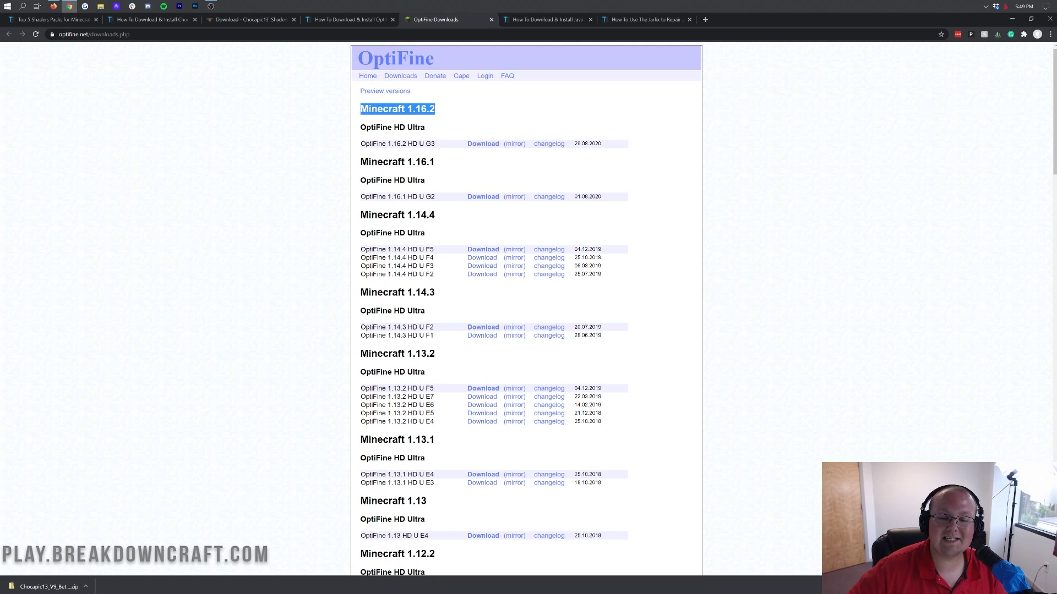
left_click(445, 110)
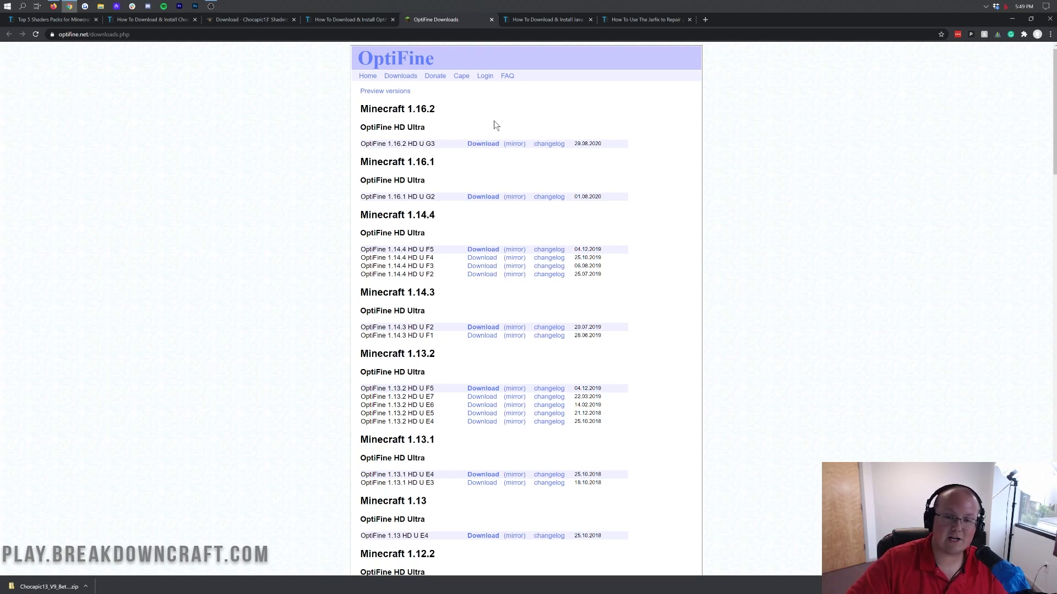
left_click(371, 94)
left_click_drag(360, 110, 359, 92)
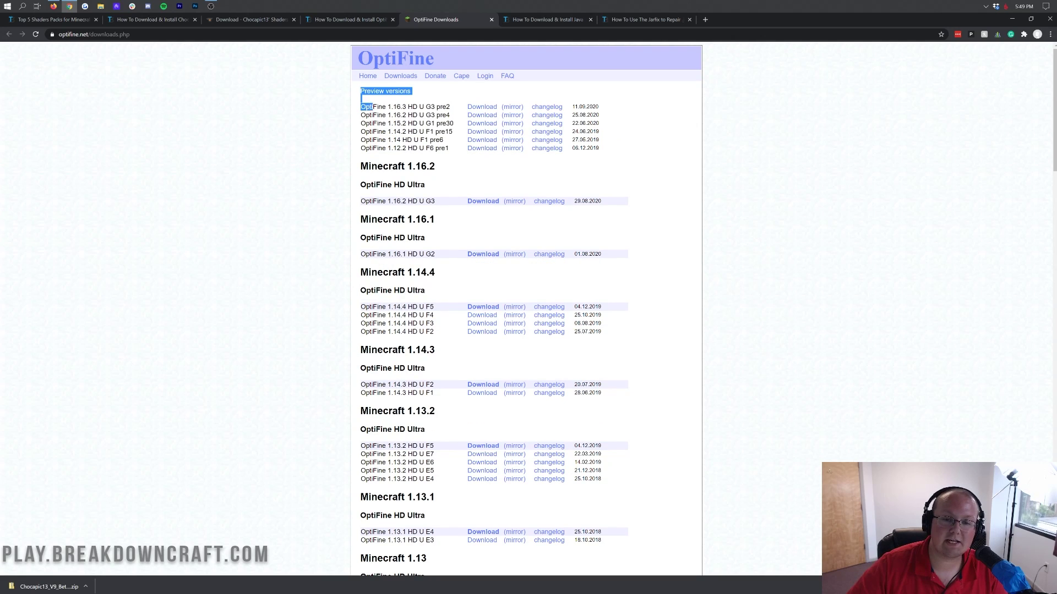
left_click(379, 107)
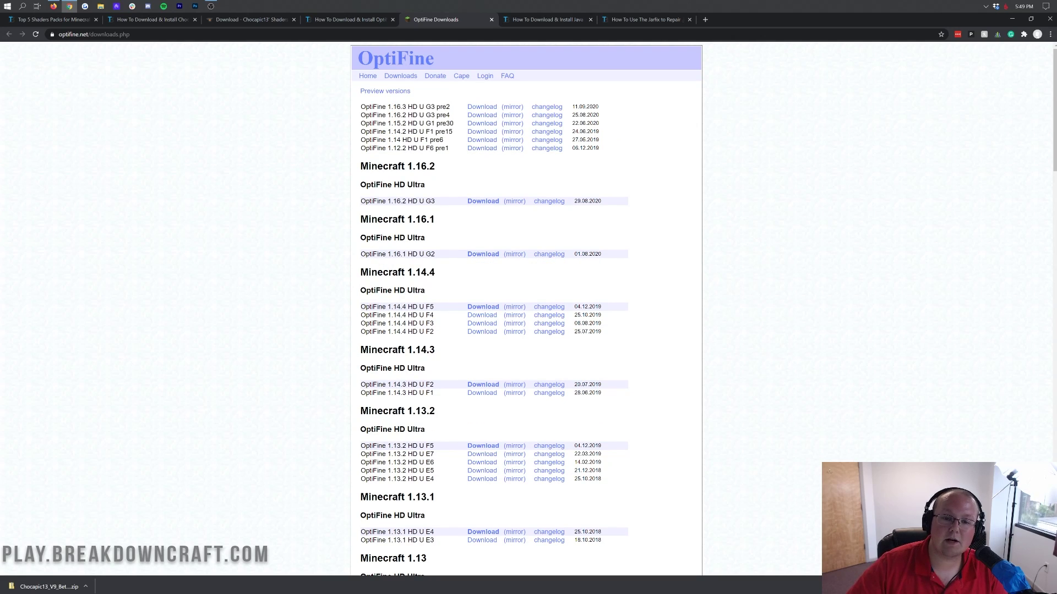
Download preview_OptiFine_1.16.3_HD_U_G3_pre2.jar through the mirror link and keep the file
left_click(506, 109)
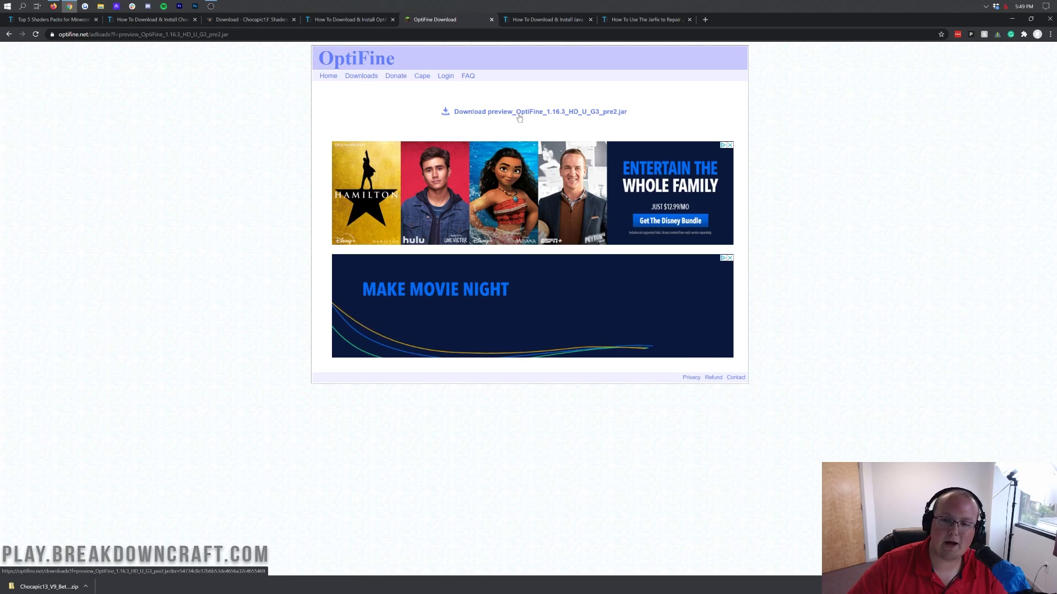
left_click(553, 113)
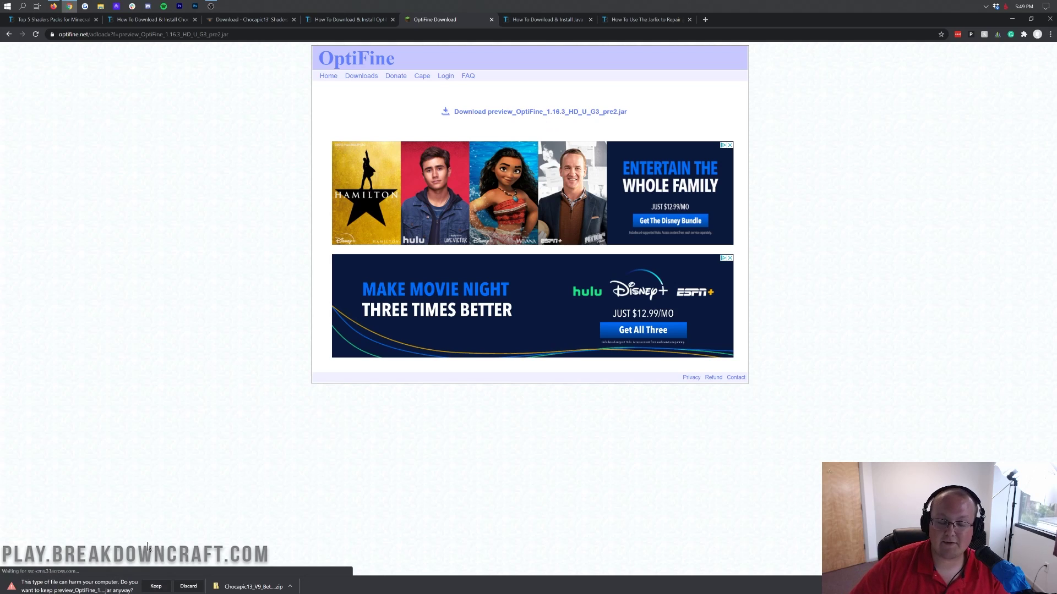
left_click(156, 587)
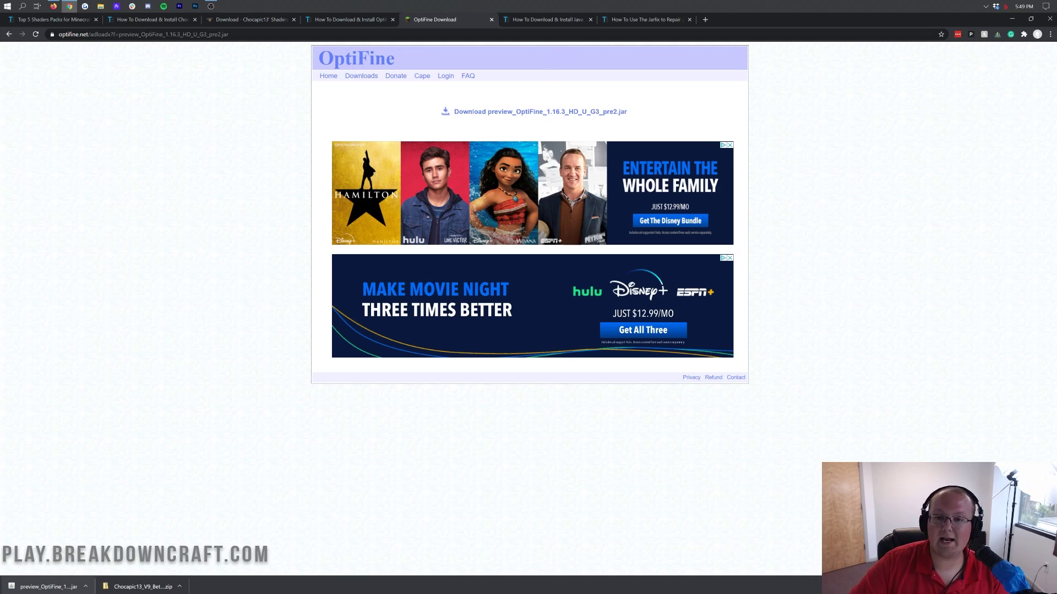
Set the shaders zip and OptiFine jar apart on the desktop and delete the two leftover files
left_click(544, 20)
left_click(1012, 19)
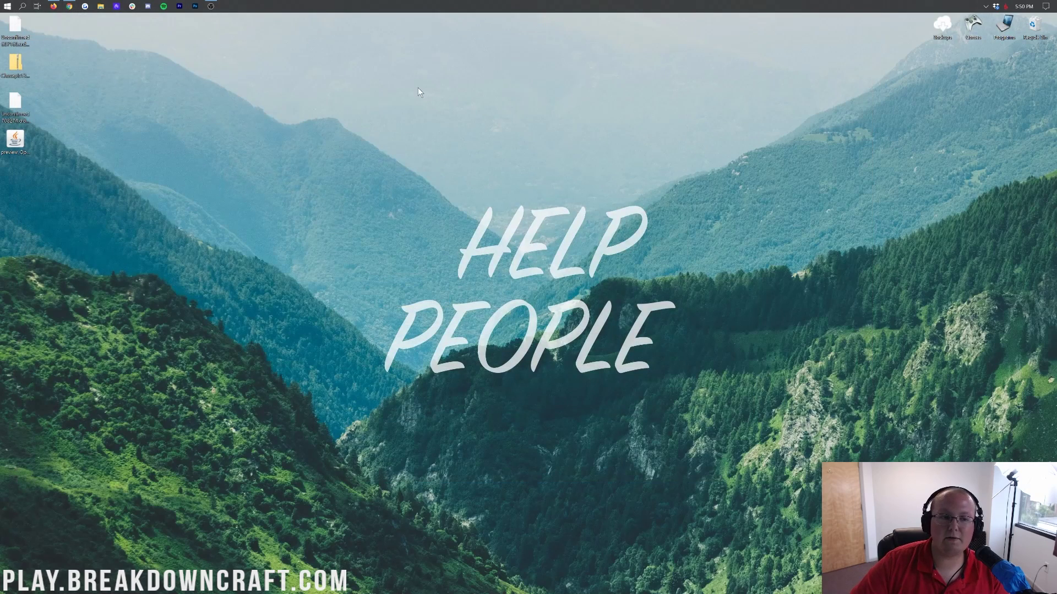
left_click_drag(15, 61, 269, 98)
left_click_drag(16, 139, 324, 103)
left_click_drag(46, 126, 1, 22)
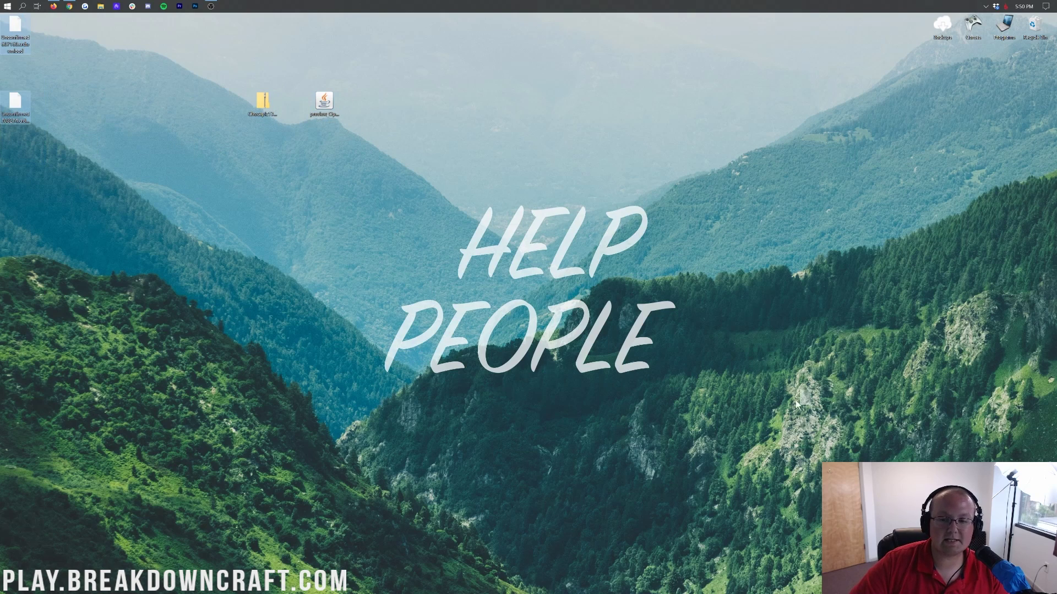
key("Delete")
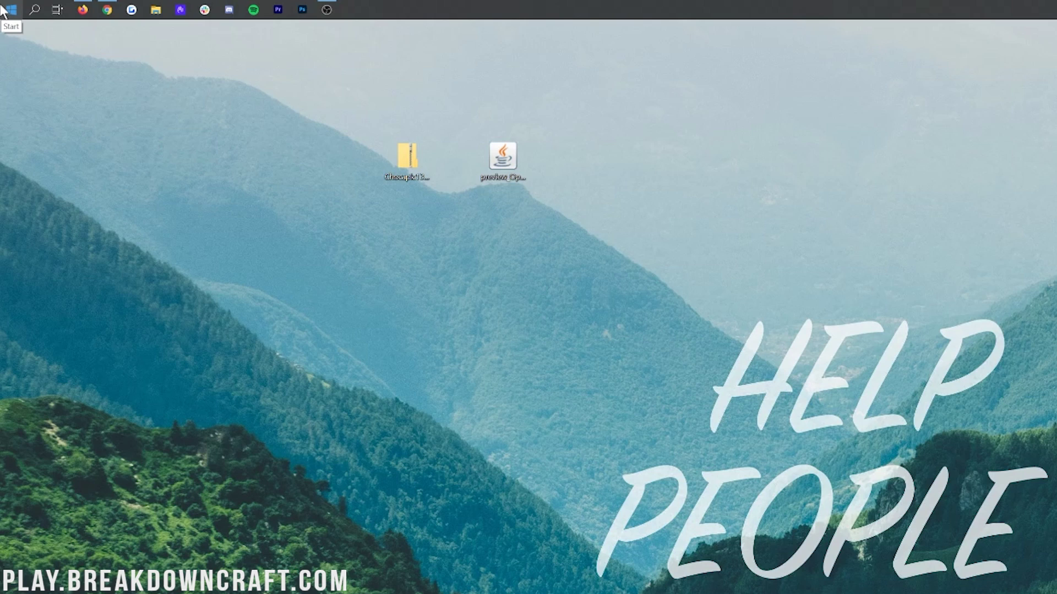
Search Windows for the Downloads folder and open it to check for the downloaded files
left_click(2, 8)
left_click(2, 10)
type("downl")
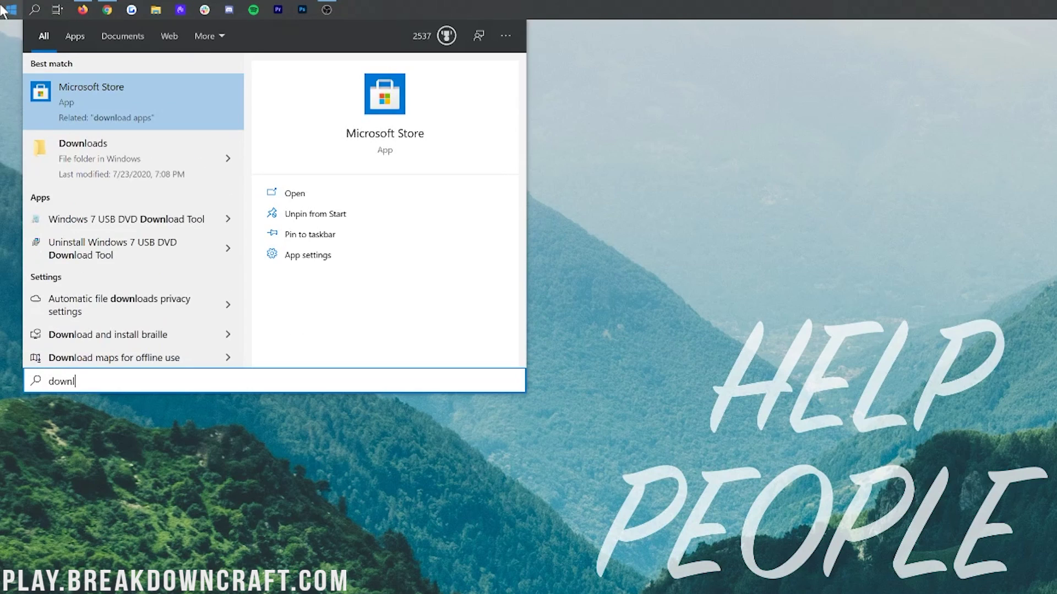
left_click(131, 170)
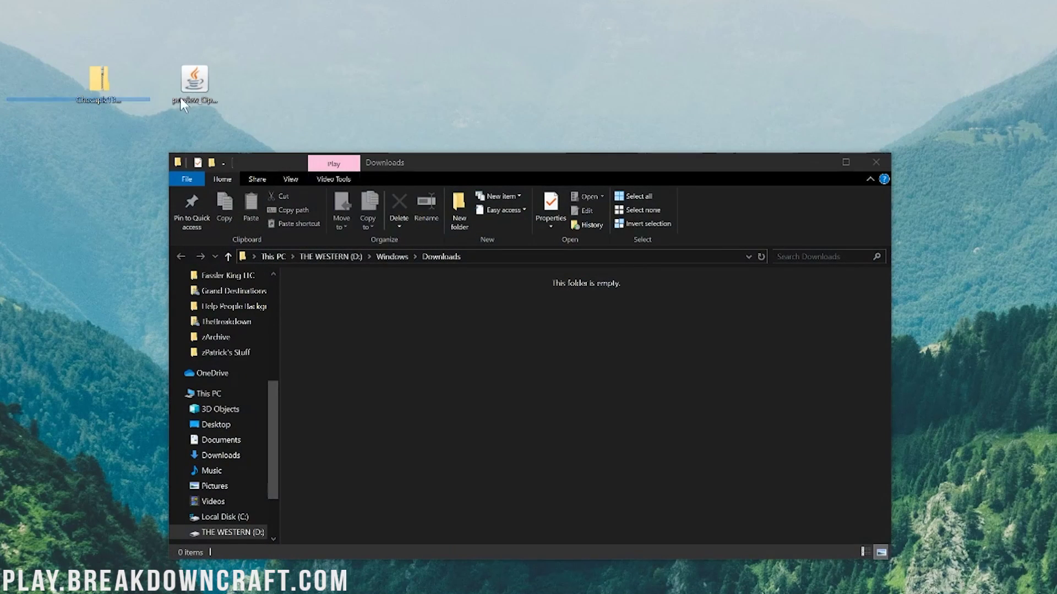
Open the OptiFine jar on the desktop with Java(TM) Platform SE binary
left_click_drag(208, 78, 60, 45)
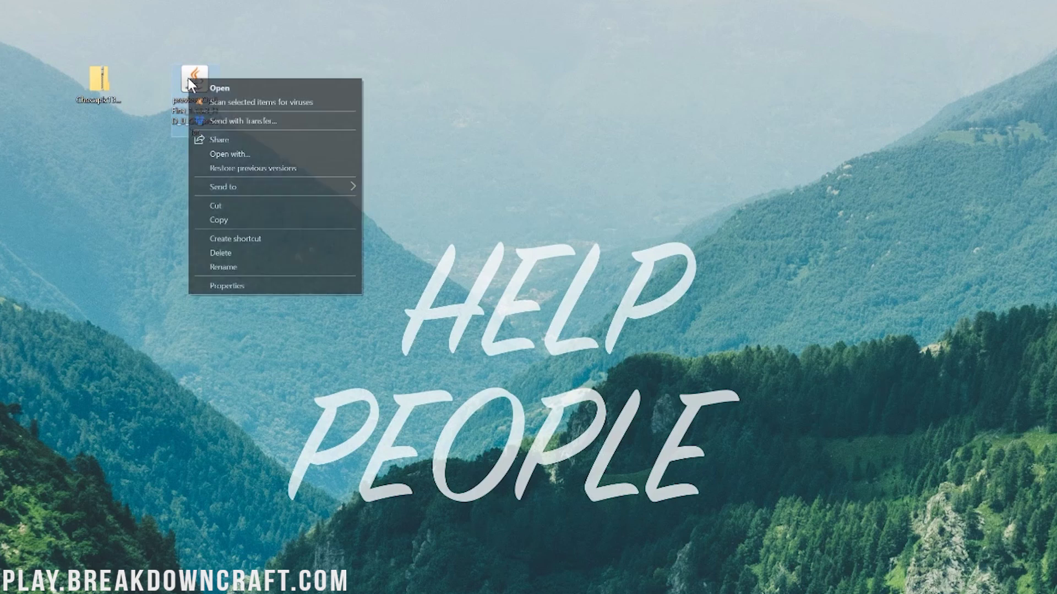
left_click(246, 153)
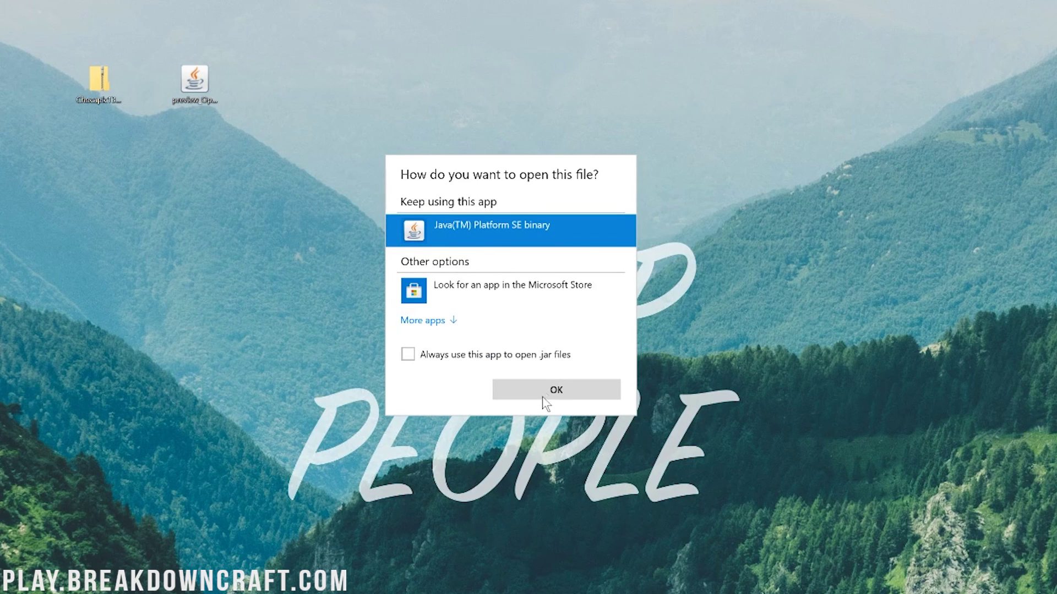
double_click(442, 228)
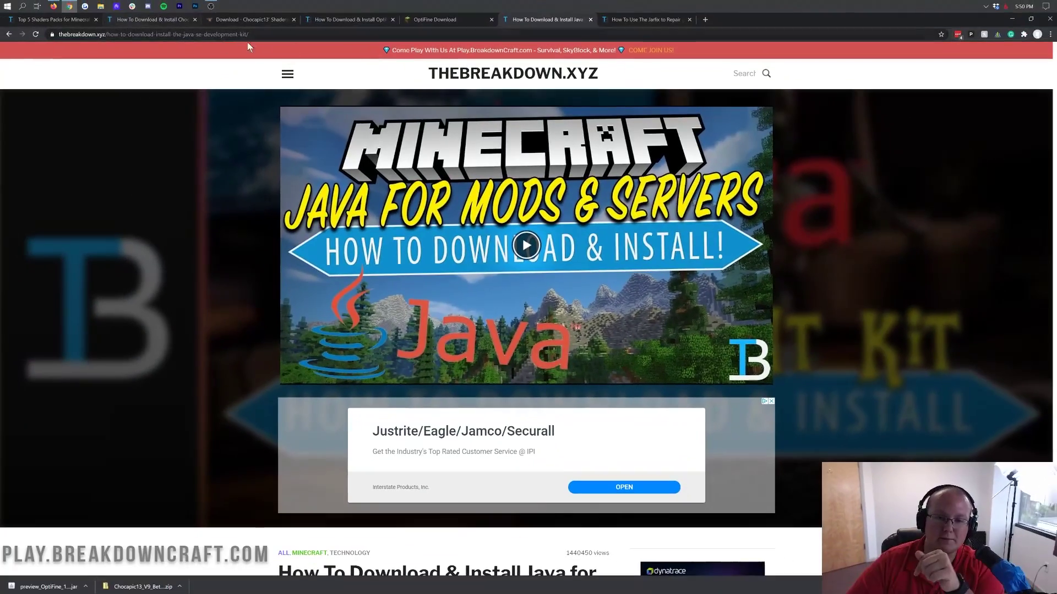
Look through the guide on installing Java for Minecraft mods and the guide on repairing .jar files with Jarfix
scroll(522, 219, "down", 6)
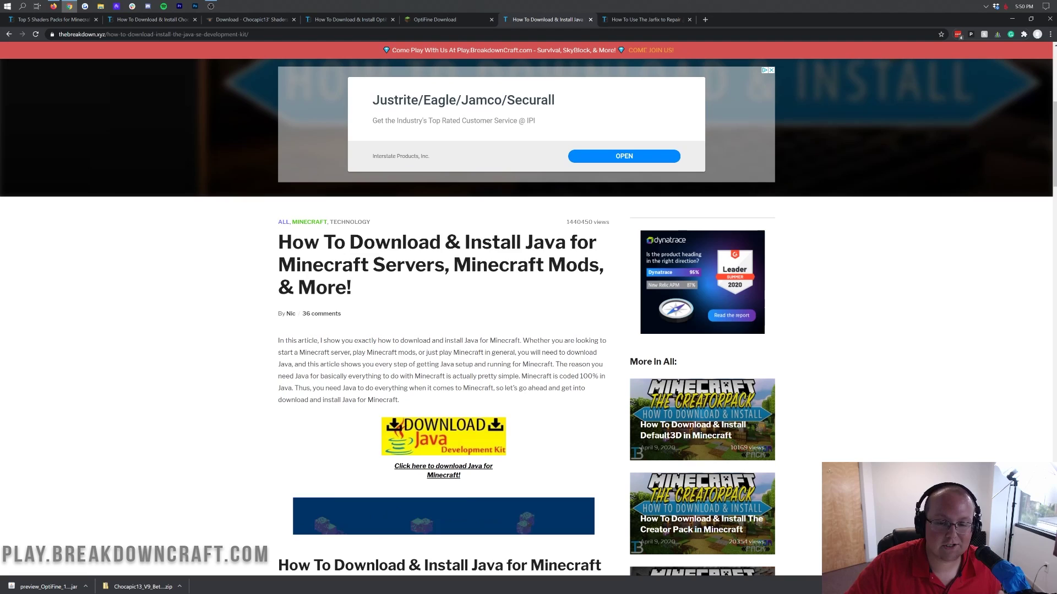
left_click_drag(454, 265, 598, 265)
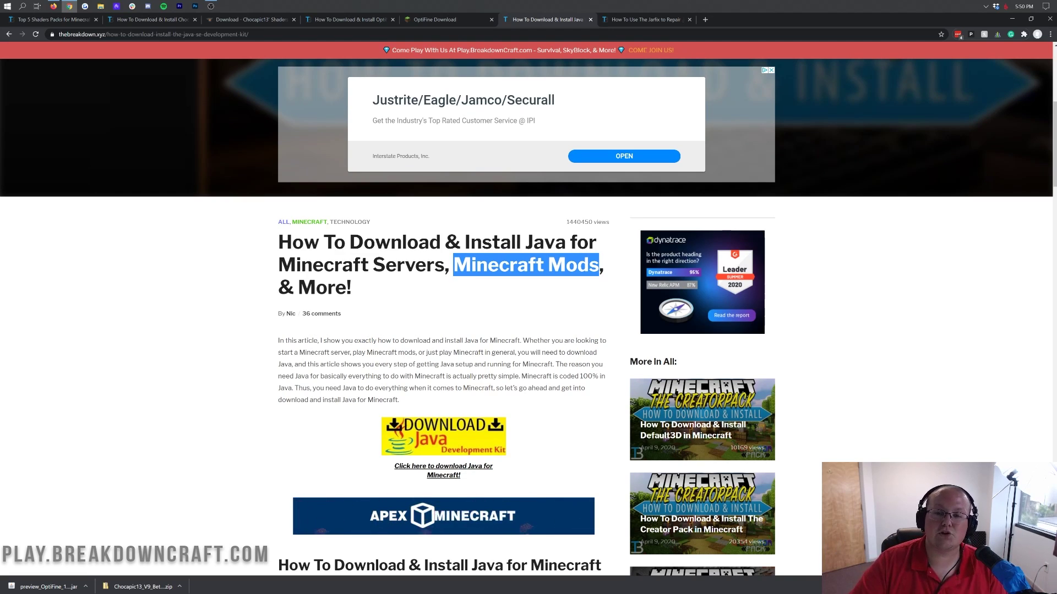
scroll(528, 317, "down", 3)
scroll(528, 317, "down", 15)
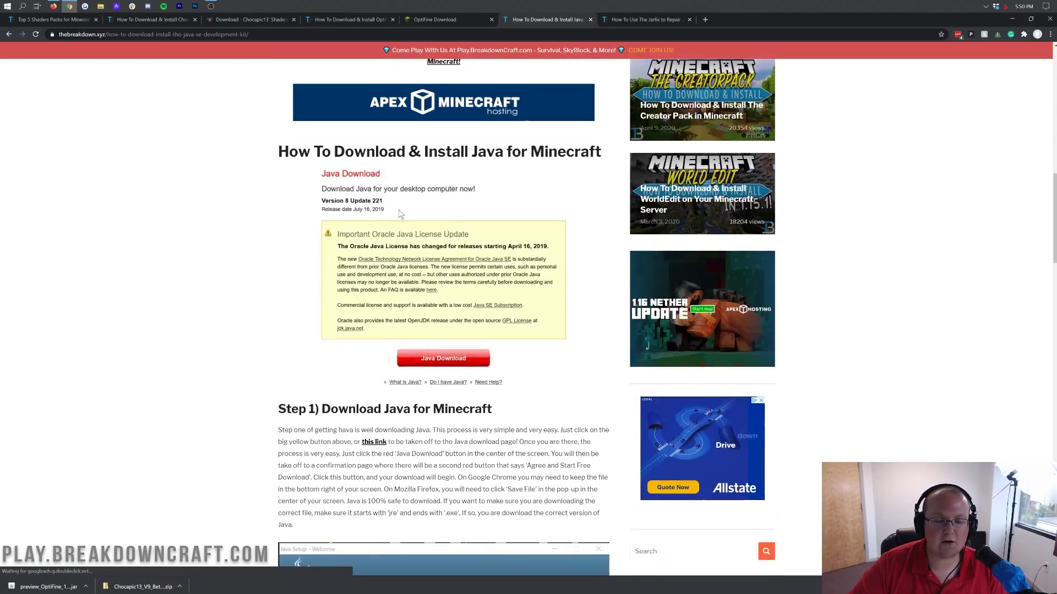
scroll(529, 317, "up", 18)
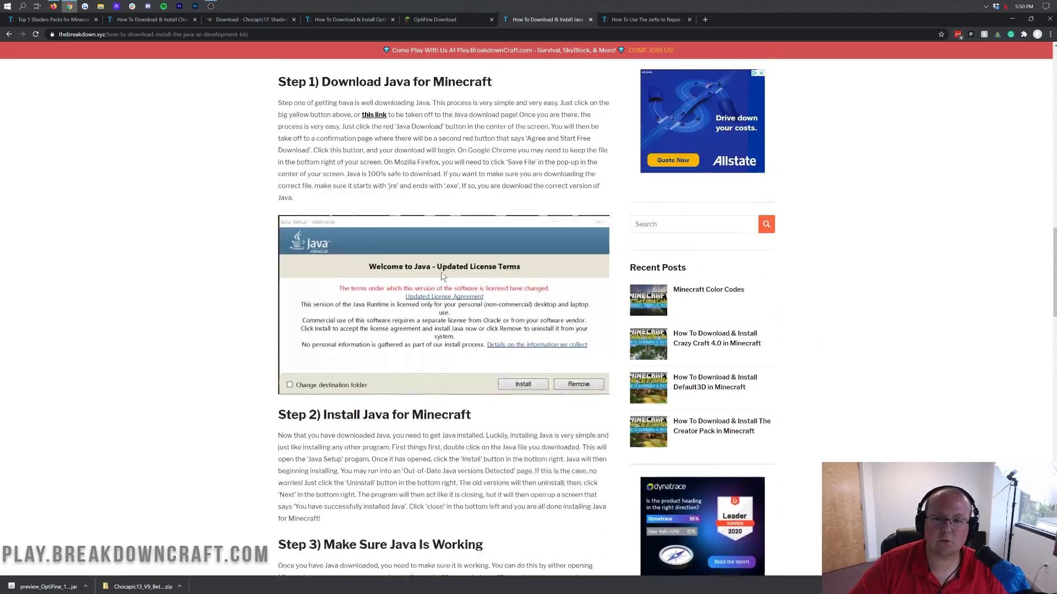
scroll(528, 317, "up", 5)
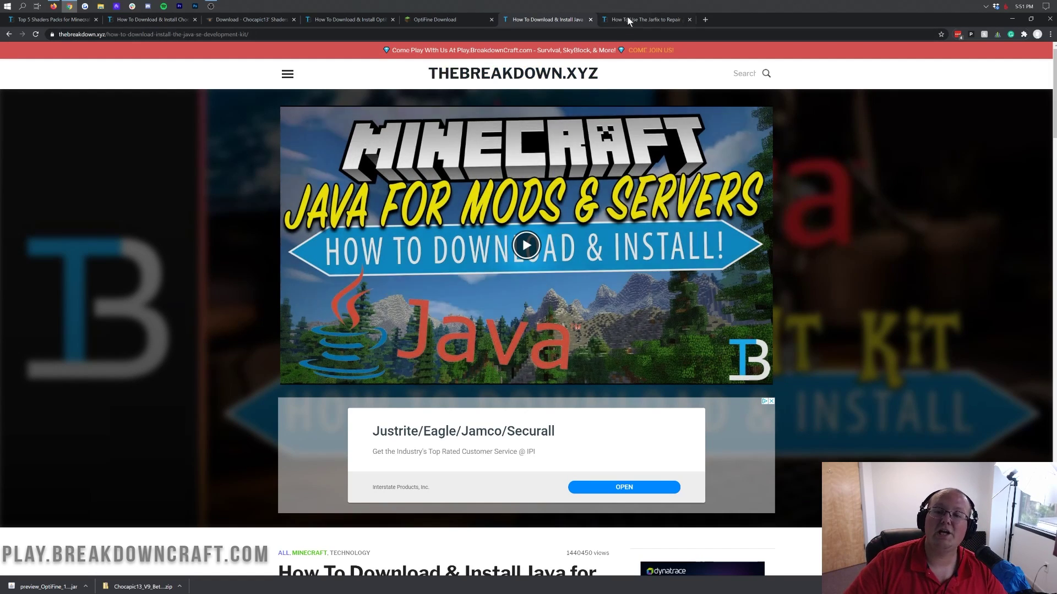
left_click(628, 14)
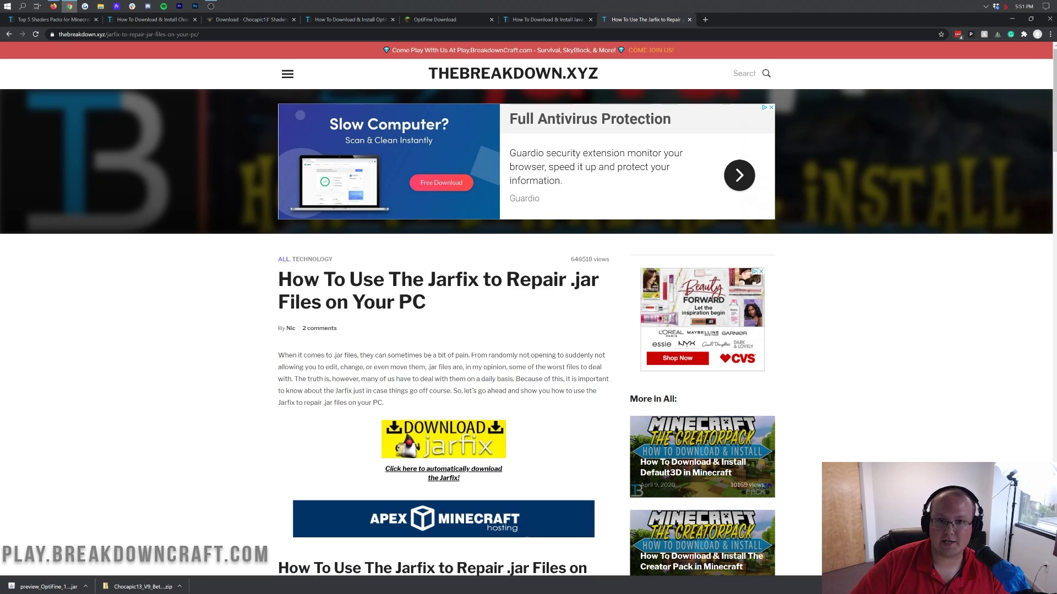
scroll(523, 270, "down", 20)
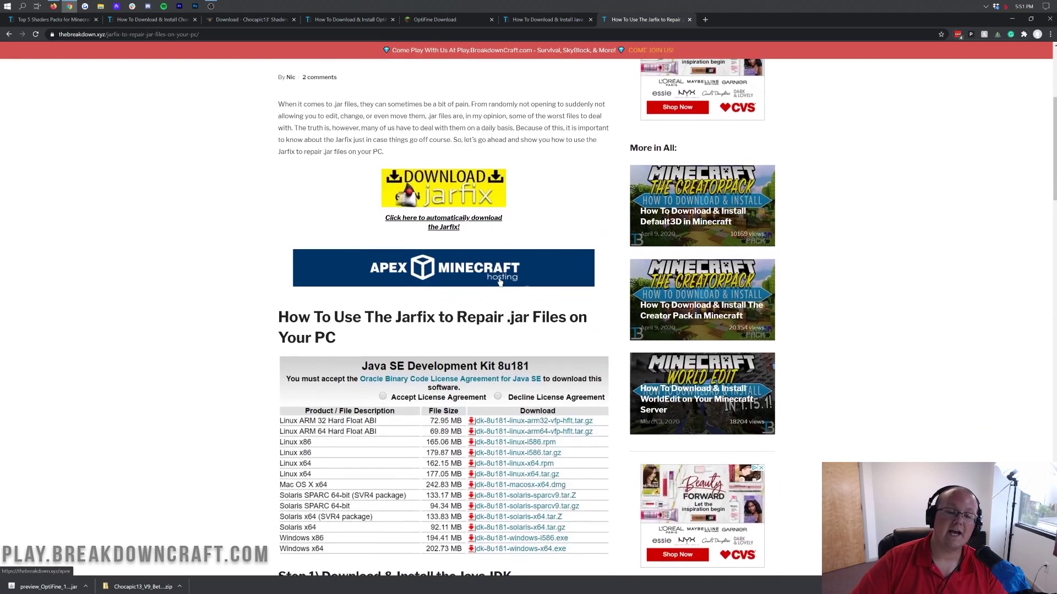
scroll(523, 270, "up", 20)
scroll(599, 212, "up", 1)
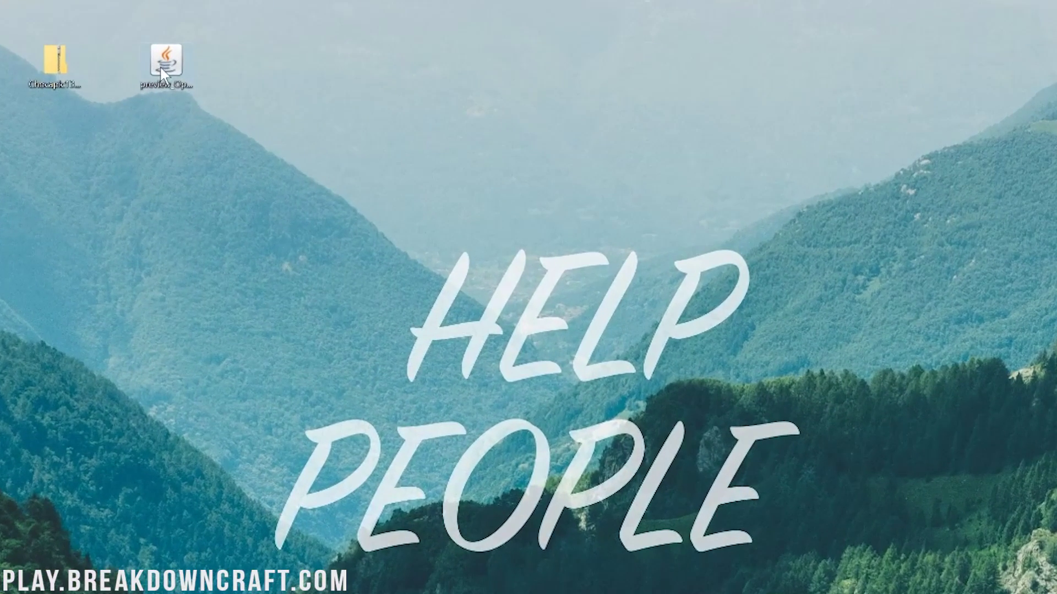
Run the OptiFine jar from the desktop again using Java(TM) Platform SE binary
right_click(269, 92)
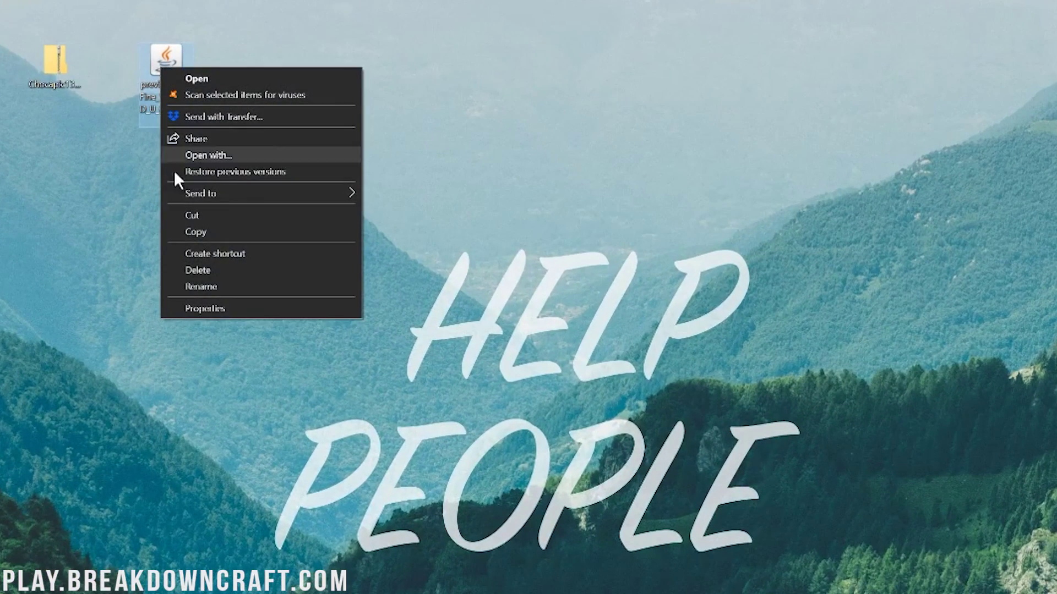
left_click(194, 154)
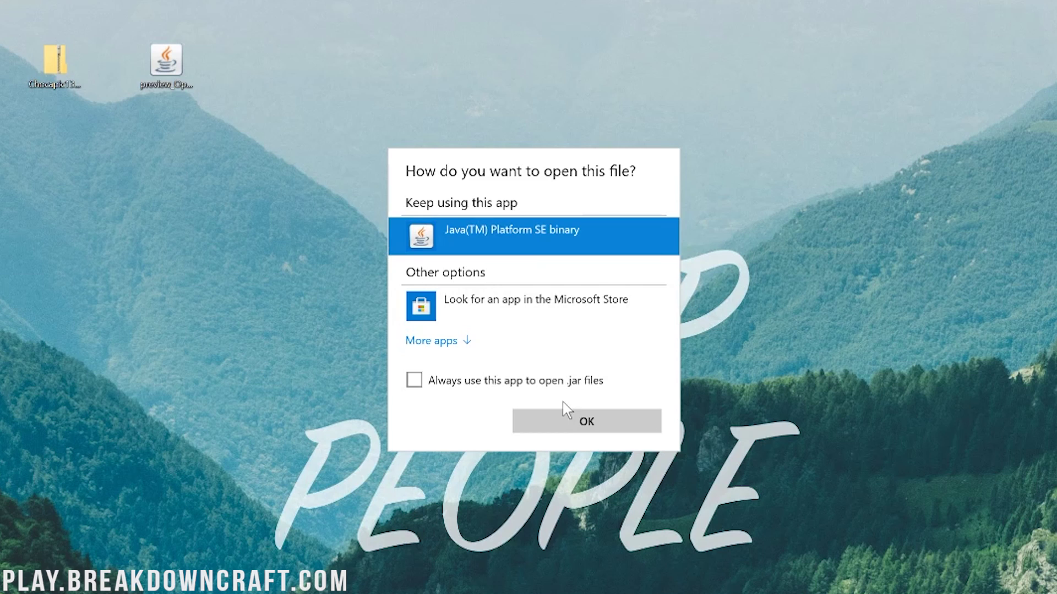
left_click(567, 421)
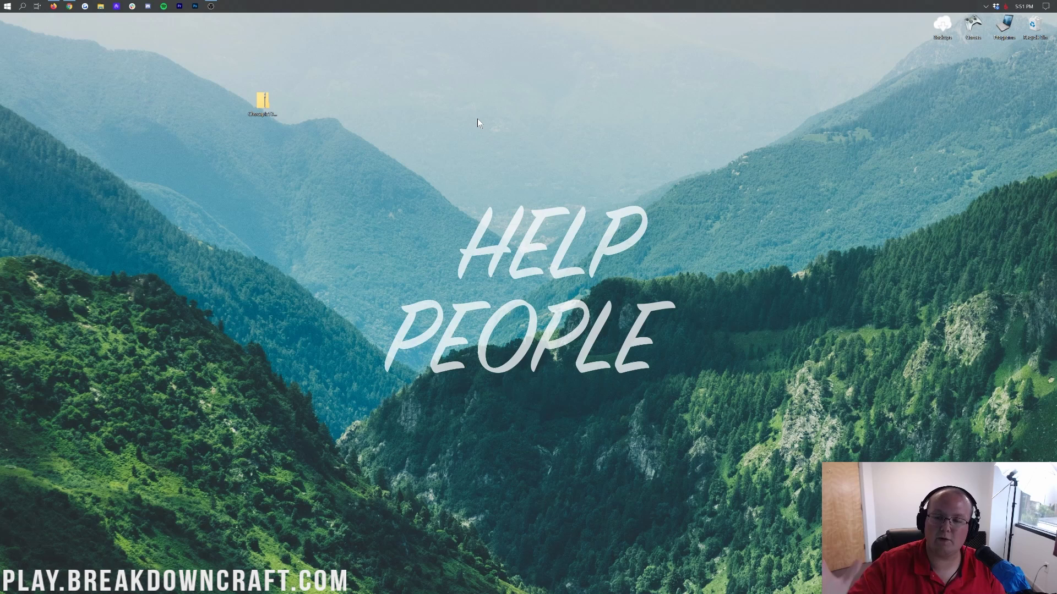
Move the Chocapic13 shaders zip toward the middle of the desktop and start the Minecraft Launcher
left_click_drag(263, 103, 483, 124)
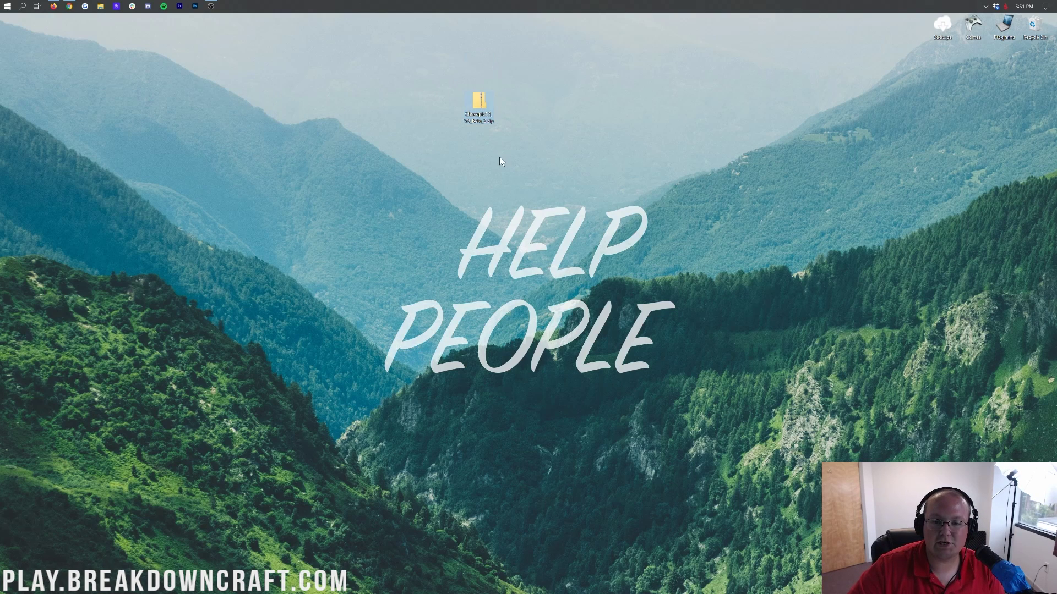
left_click(5, 5)
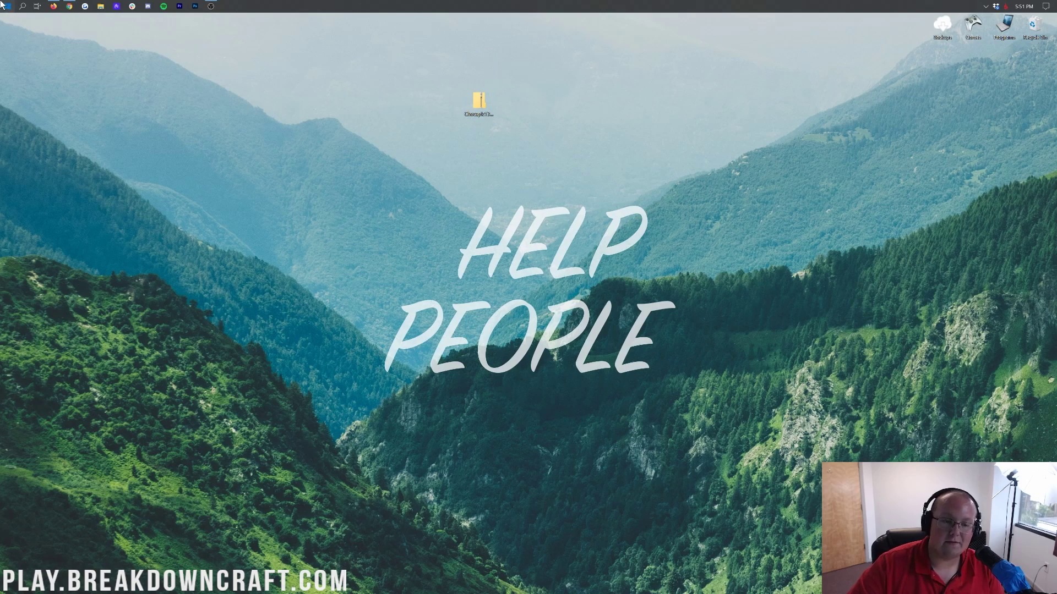
type("minecraft")
key("Return")
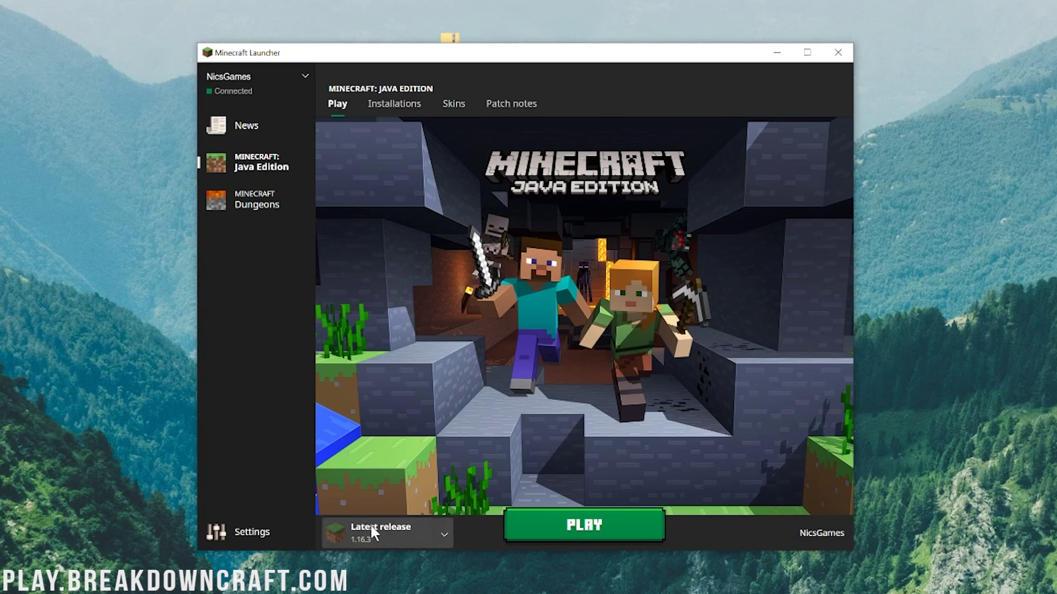
Select the OptiFine installation, version 1.16.3-OptiFine_HD_U_G3_pre2, as the one to play
left_click(446, 536)
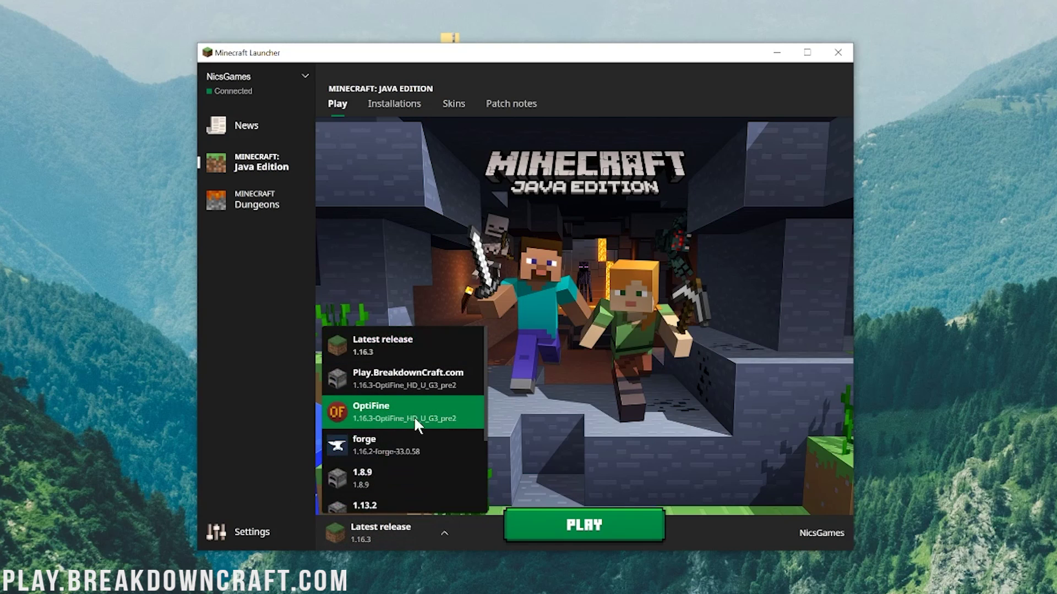
left_click(378, 418)
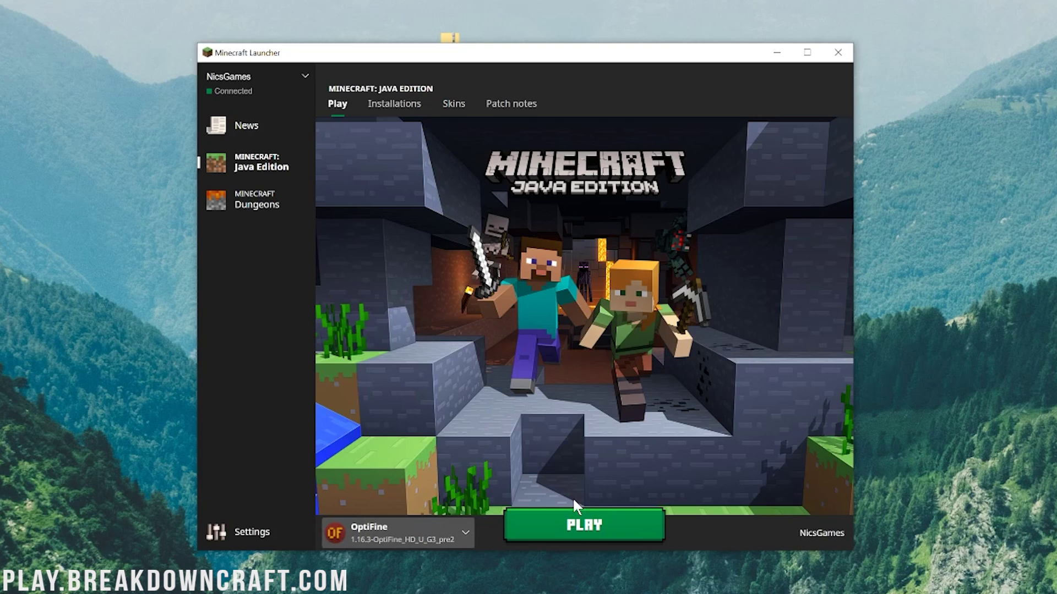
left_click(374, 537)
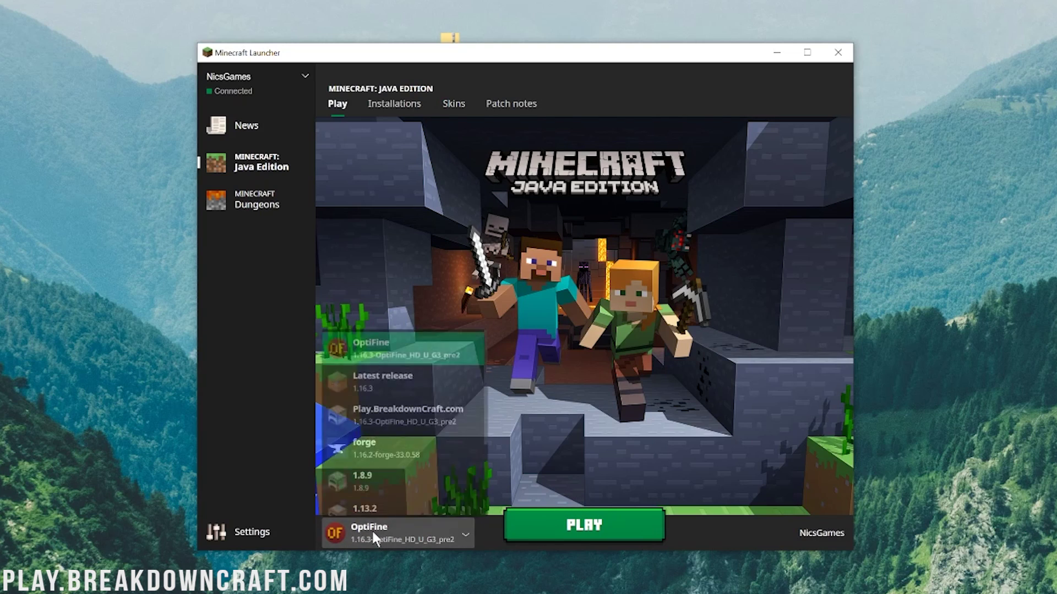
left_click(384, 344)
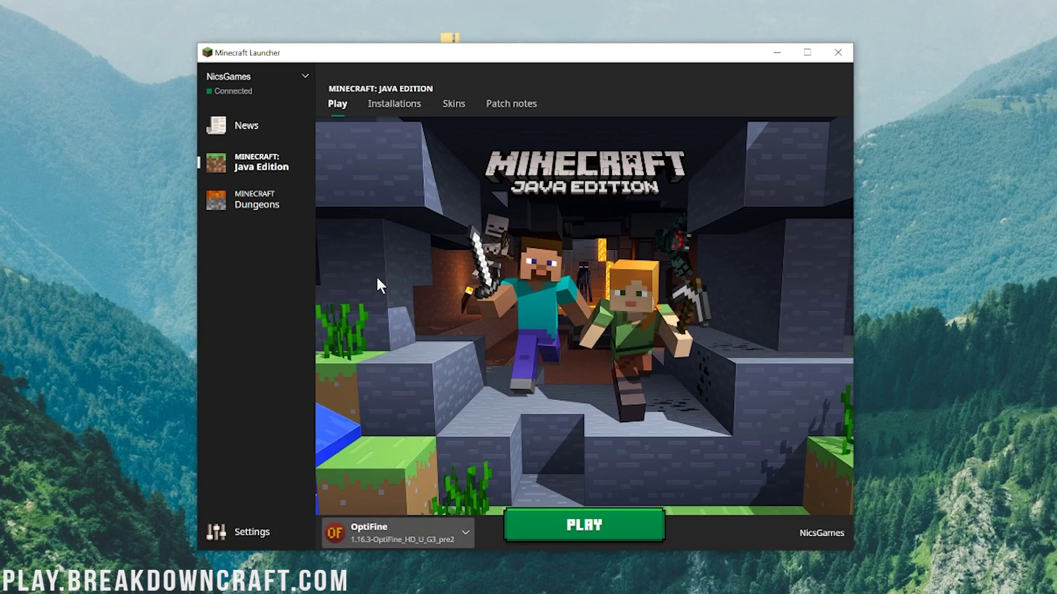
Start a new Java Edition installation and name it Play.BreakdownCraft.com
left_click(384, 109)
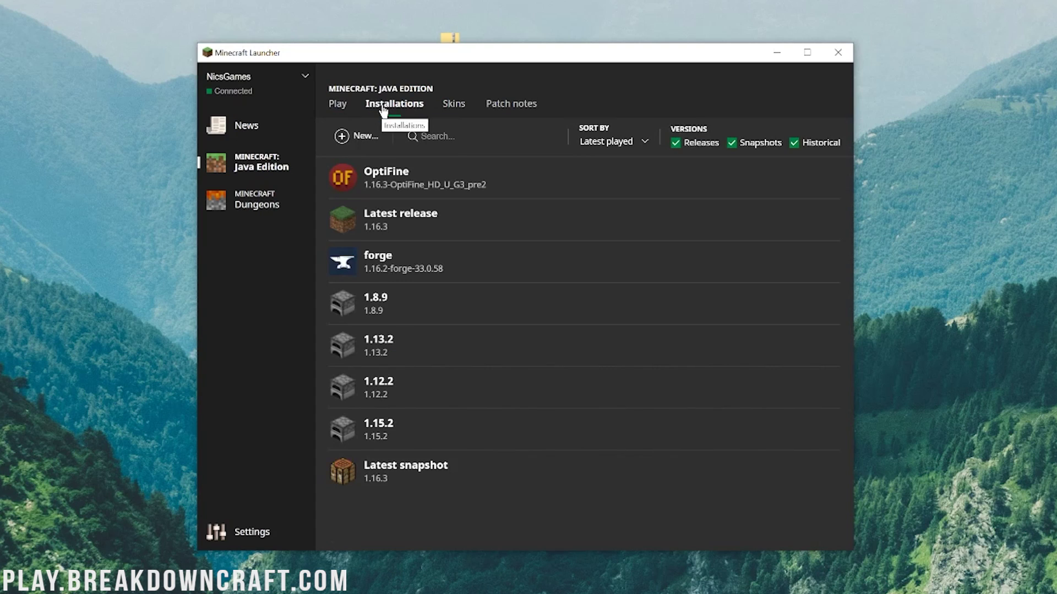
left_click(344, 136)
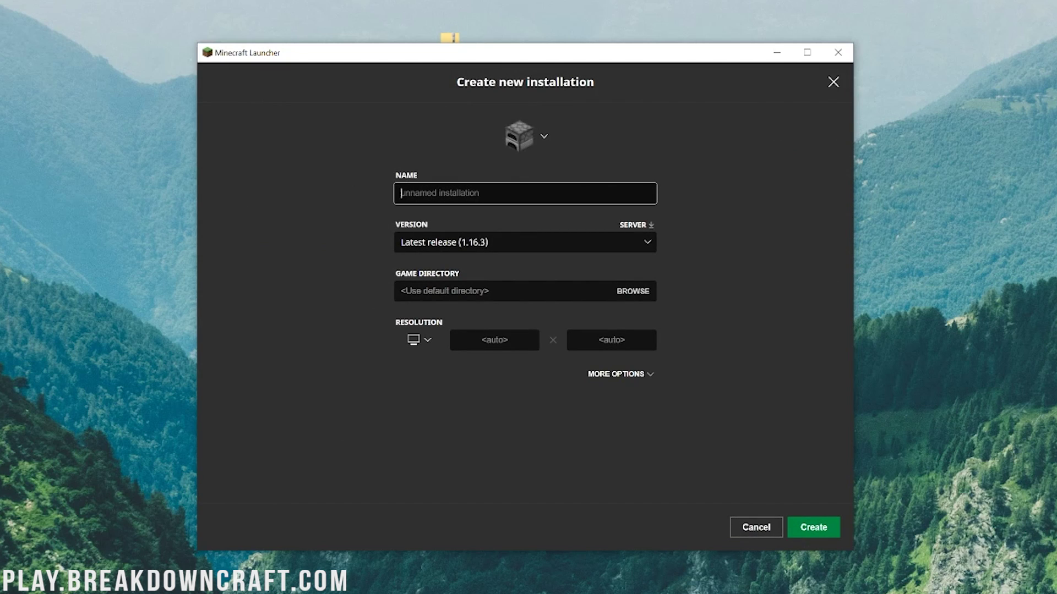
type("Play.BreakdownCraft.com")
key("ctrl+a")
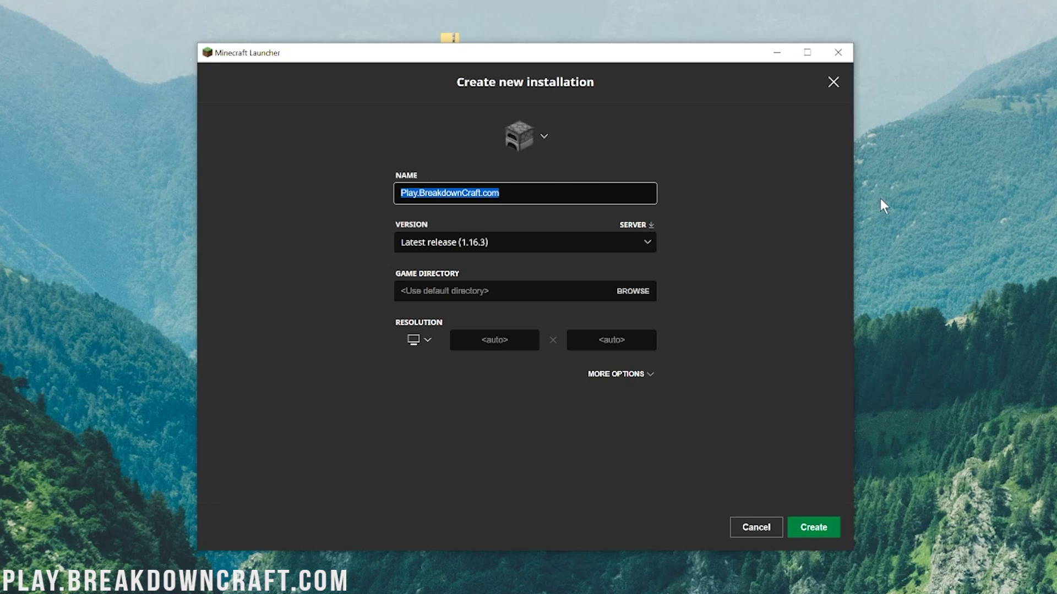
left_click(554, 167)
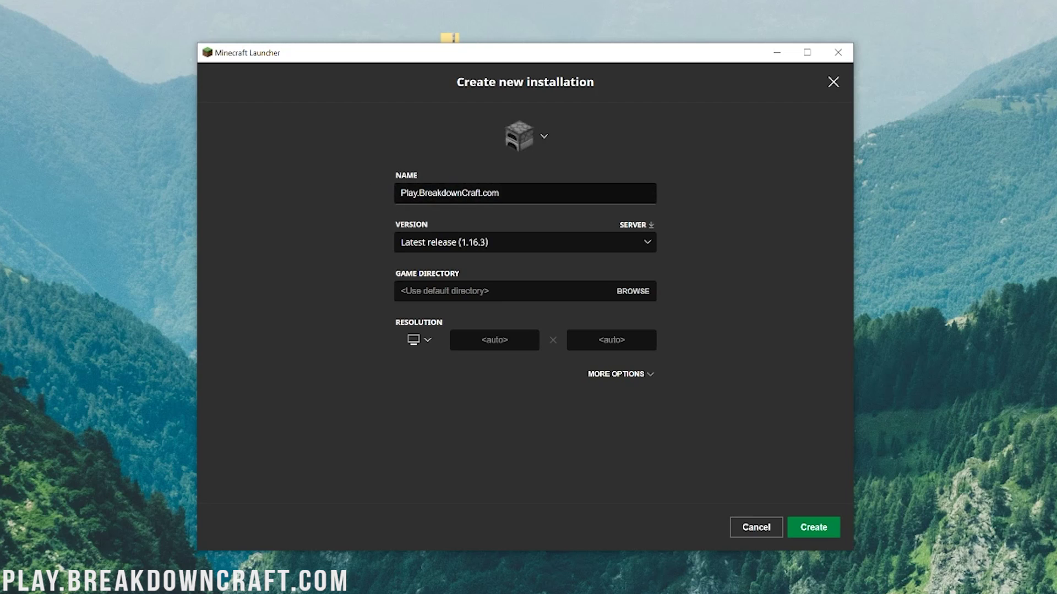
Set the new installation's version to release 1.16.3-OptiFine_HD_U_G3_pre2
left_click(475, 245)
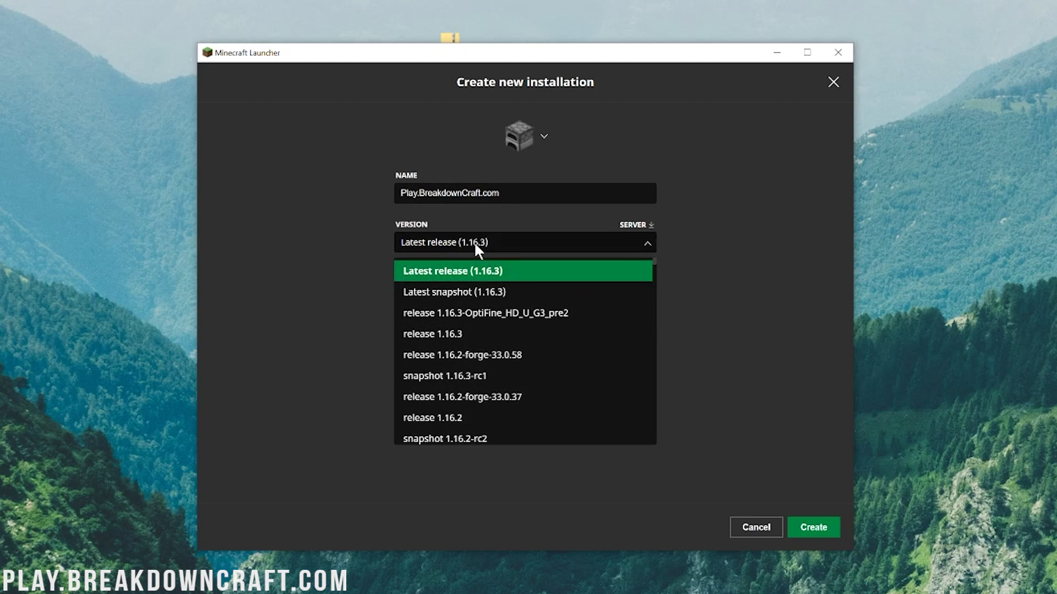
left_click(503, 313)
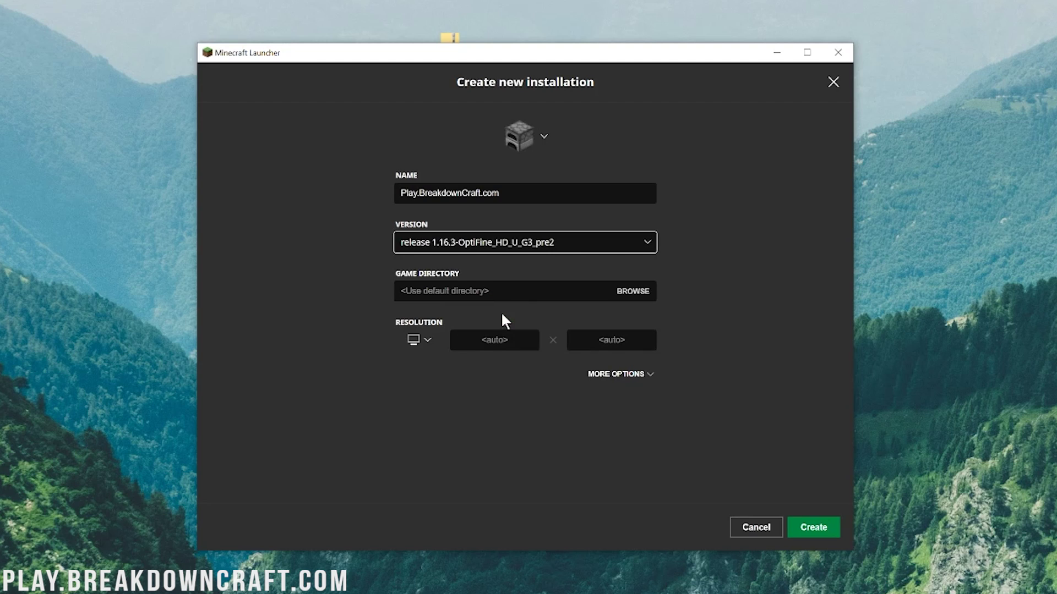
left_click(490, 245)
left_click(490, 245)
left_click(490, 245)
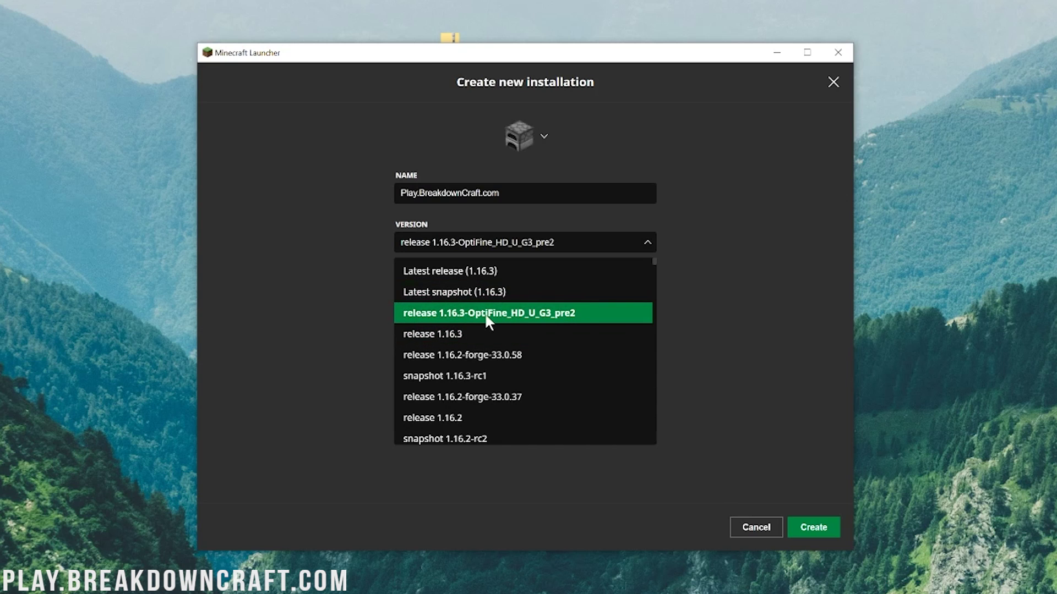
scroll(489, 322, "down", 20)
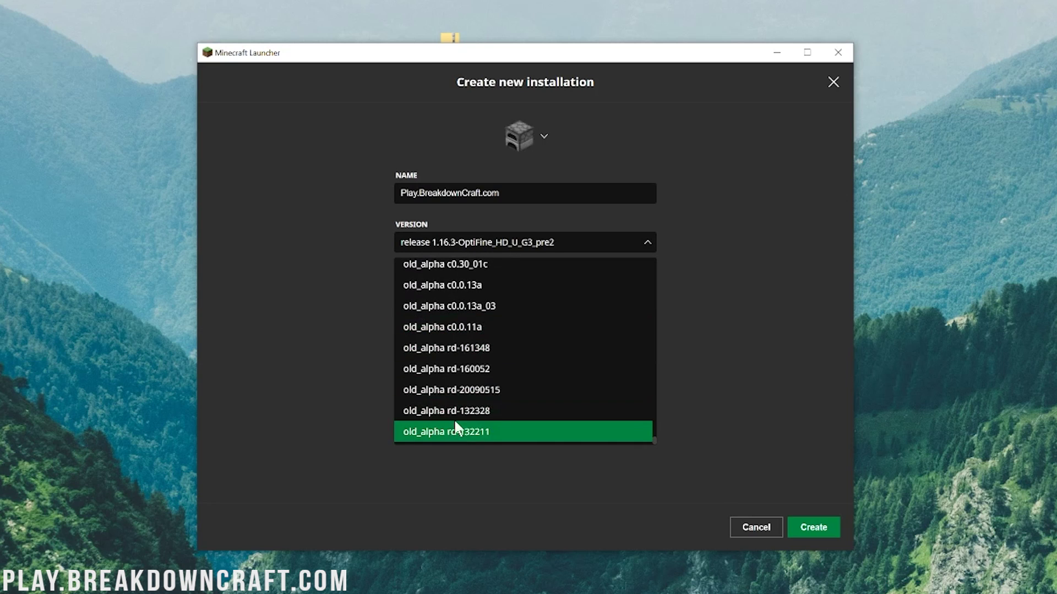
scroll(453, 418, "up", 15)
scroll(444, 289, "up", 15)
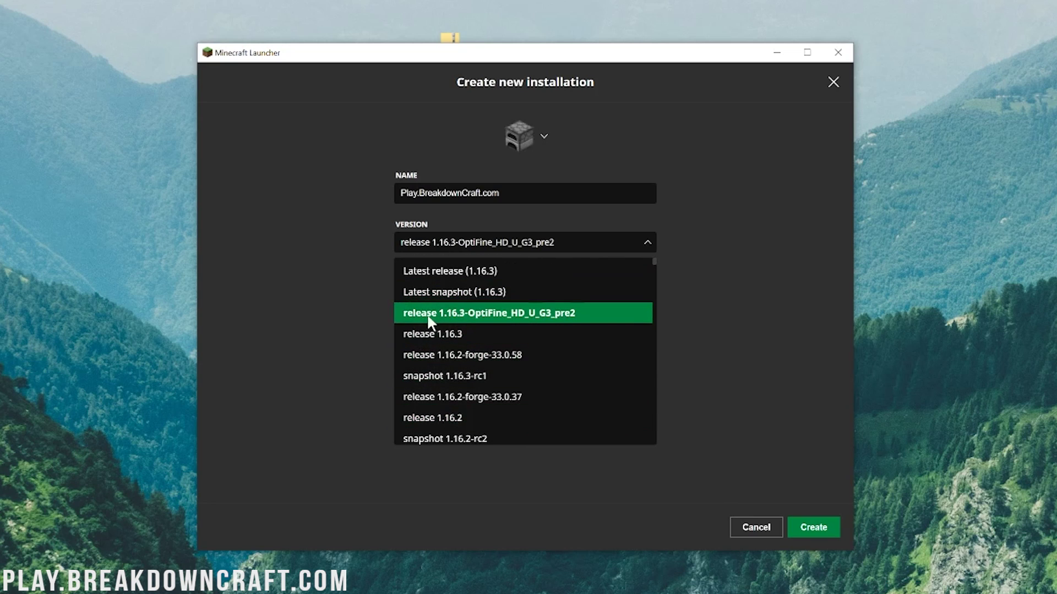
left_click(454, 316)
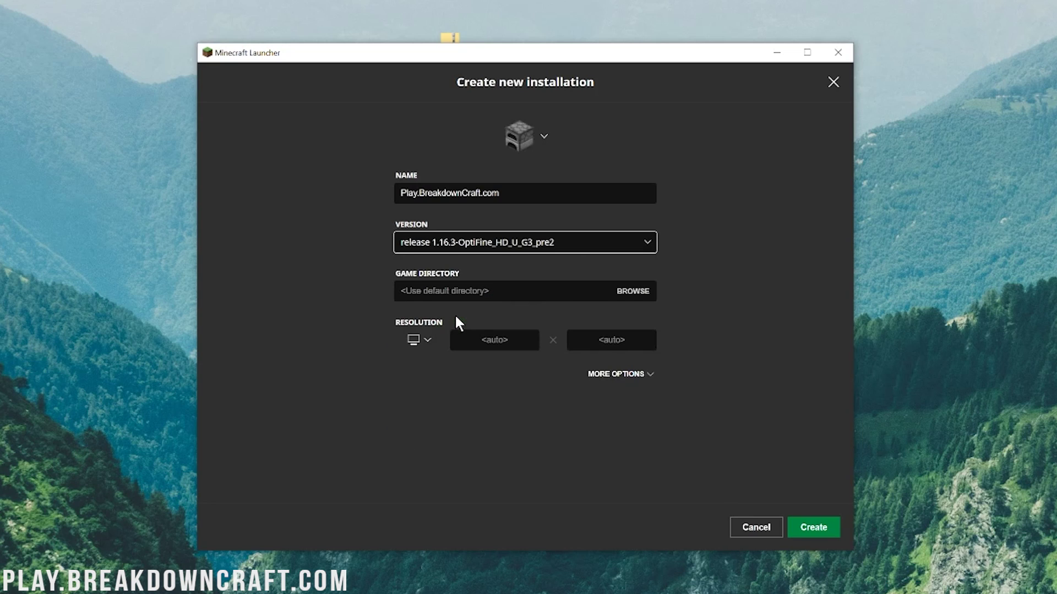
Set the installation's resolution to 1920 x 1080 and create it
left_click(425, 341)
left_click(424, 292)
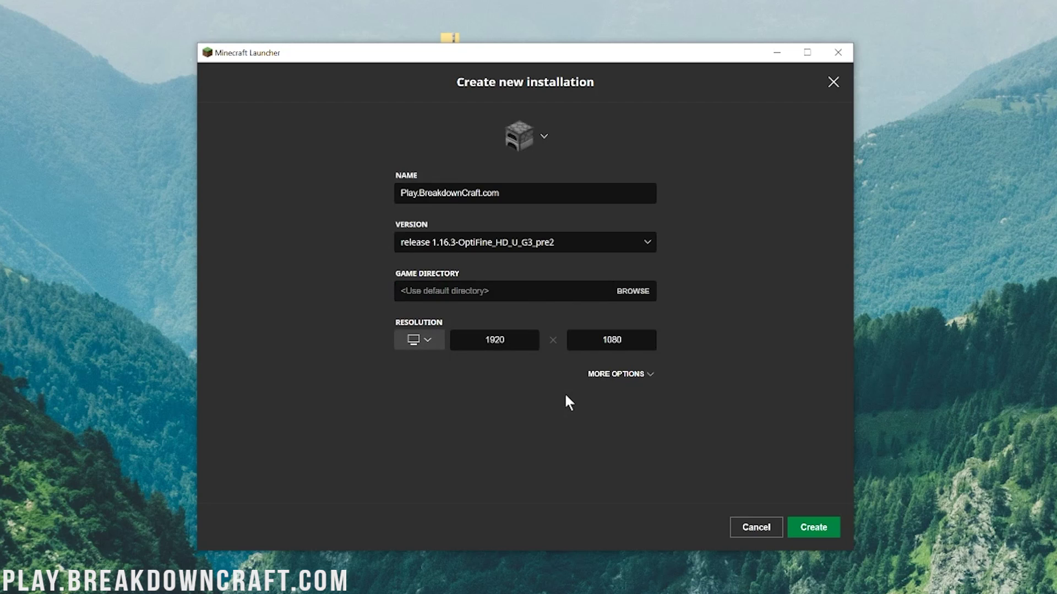
left_click(816, 532)
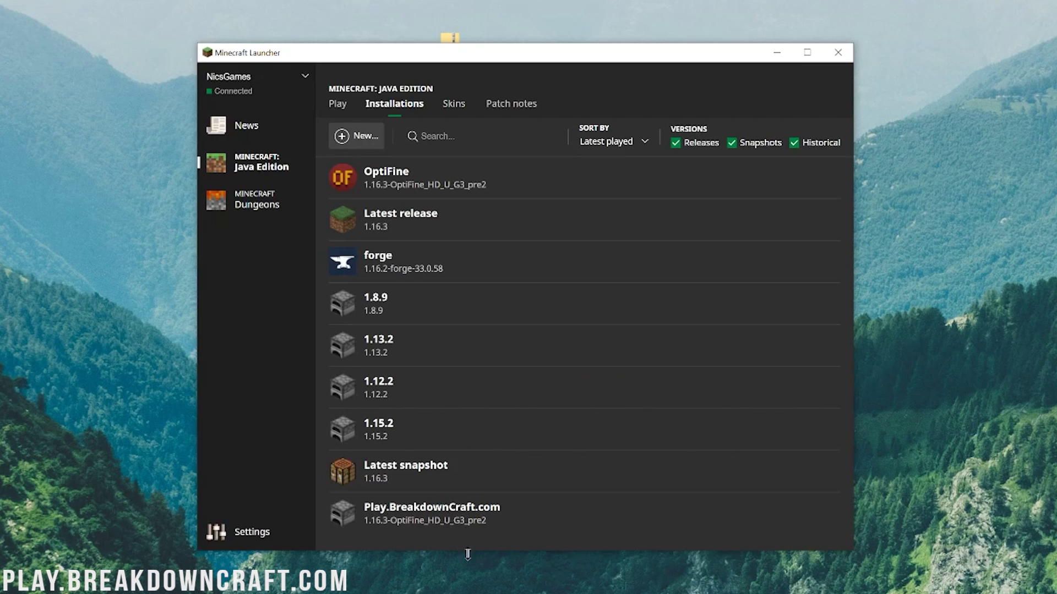
Launch the Play.BreakdownCraft.com installation and open the Shaders page of the game's video settings
mouse_move(366, 521)
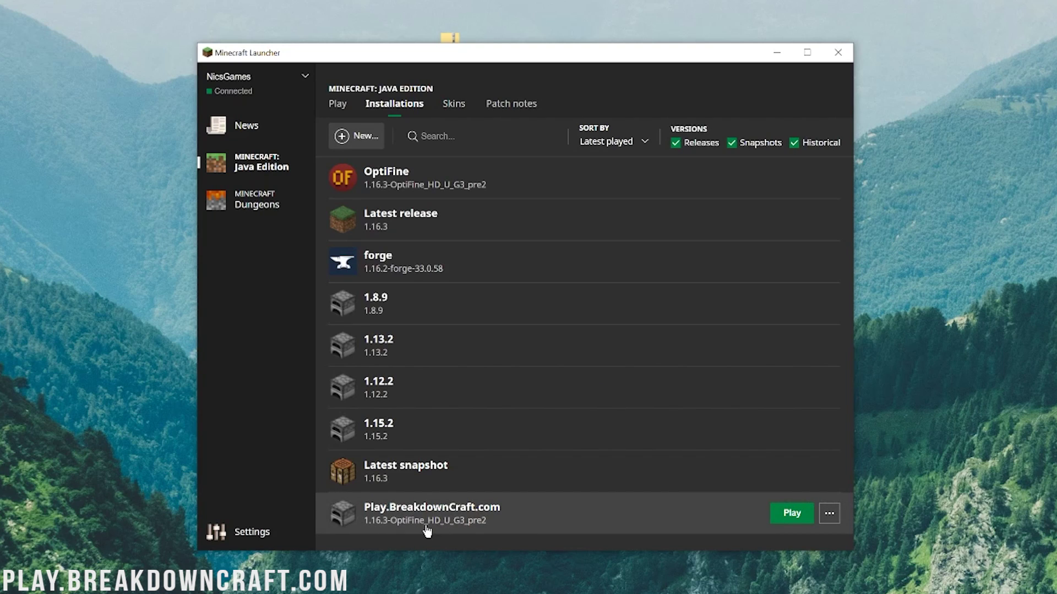
left_click(798, 523)
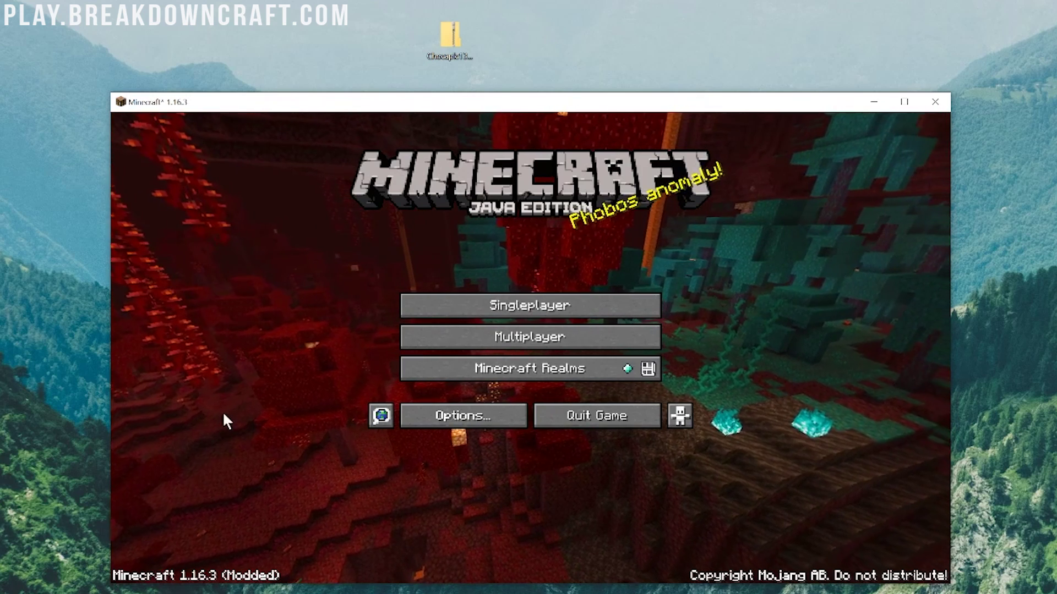
left_click(454, 421)
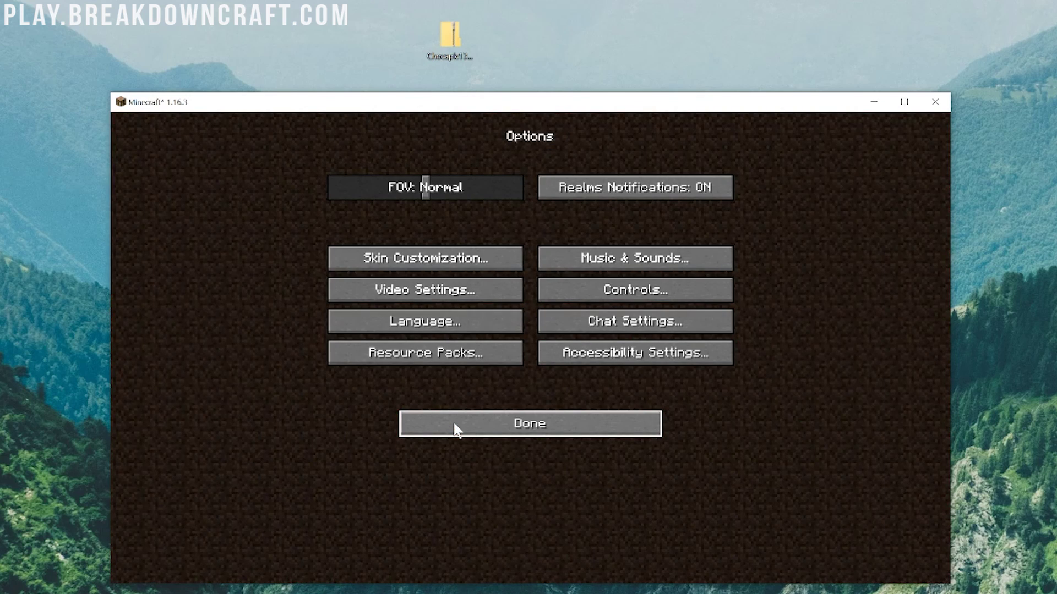
left_click(407, 292)
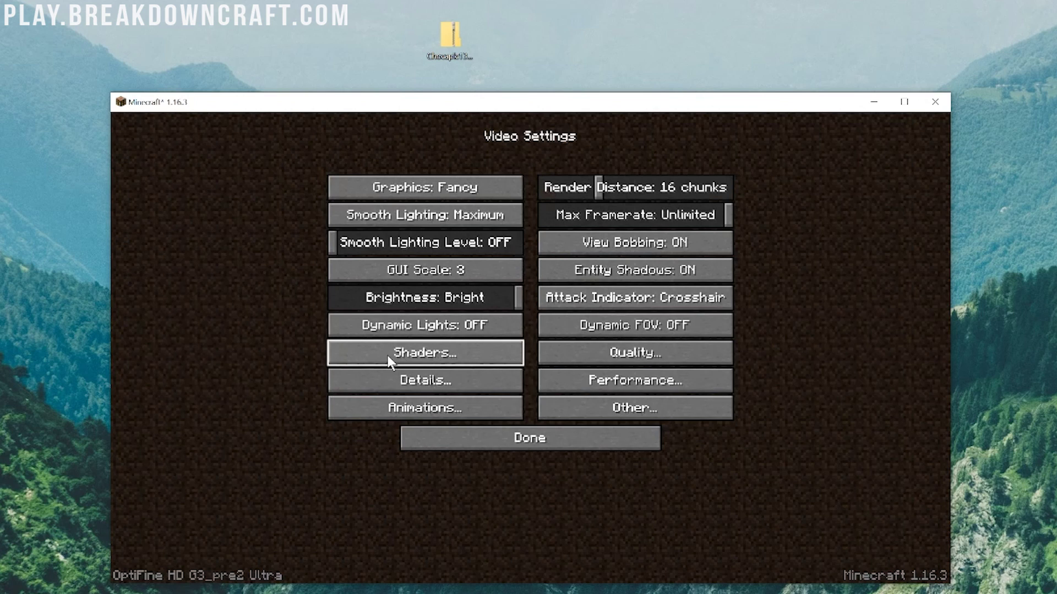
left_click(436, 364)
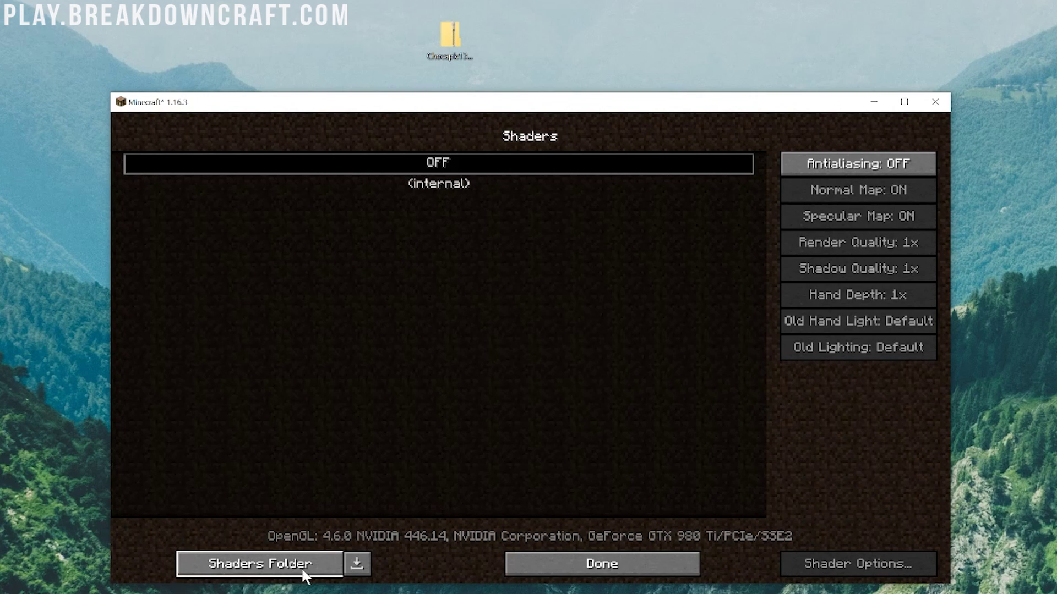
Copy Chocapic13_V9_Beta_2.zip from the desktop into the game's shaderpacks folder and return to Minecraft's Shaders page
left_click(253, 564)
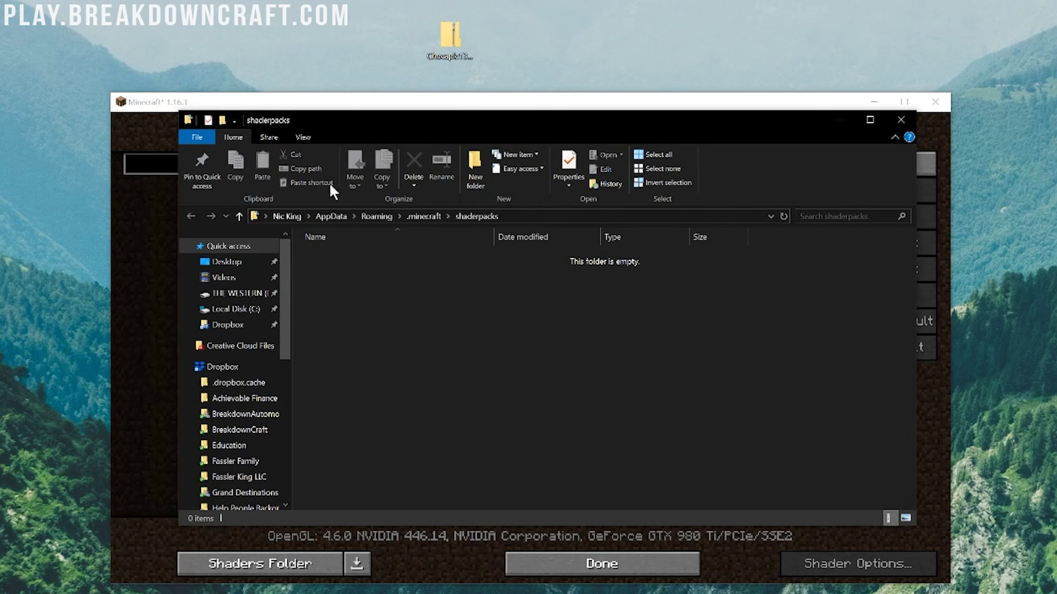
left_click(435, 56)
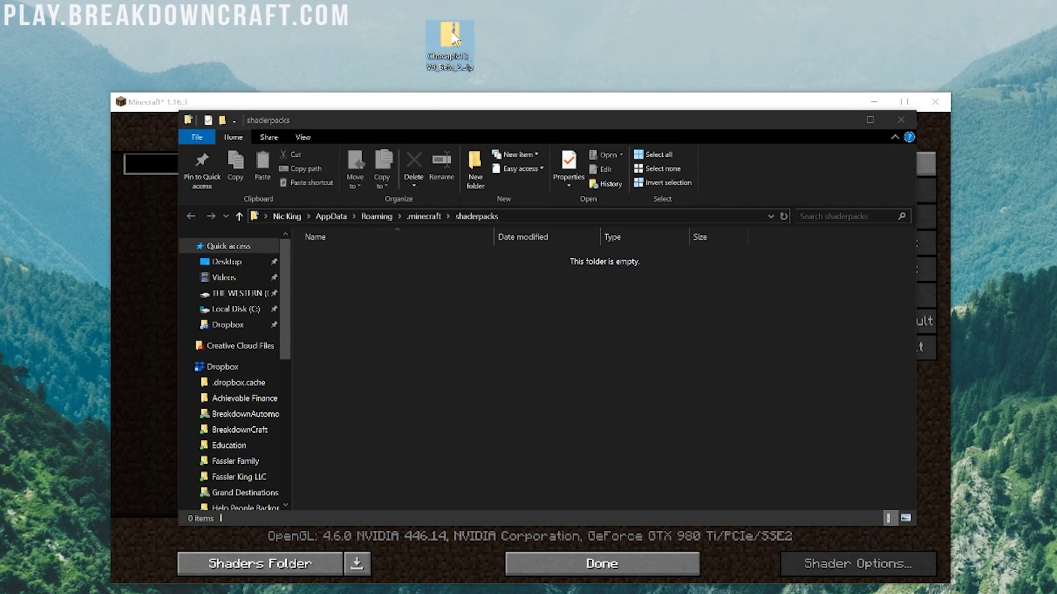
left_click_drag(441, 47, 480, 355)
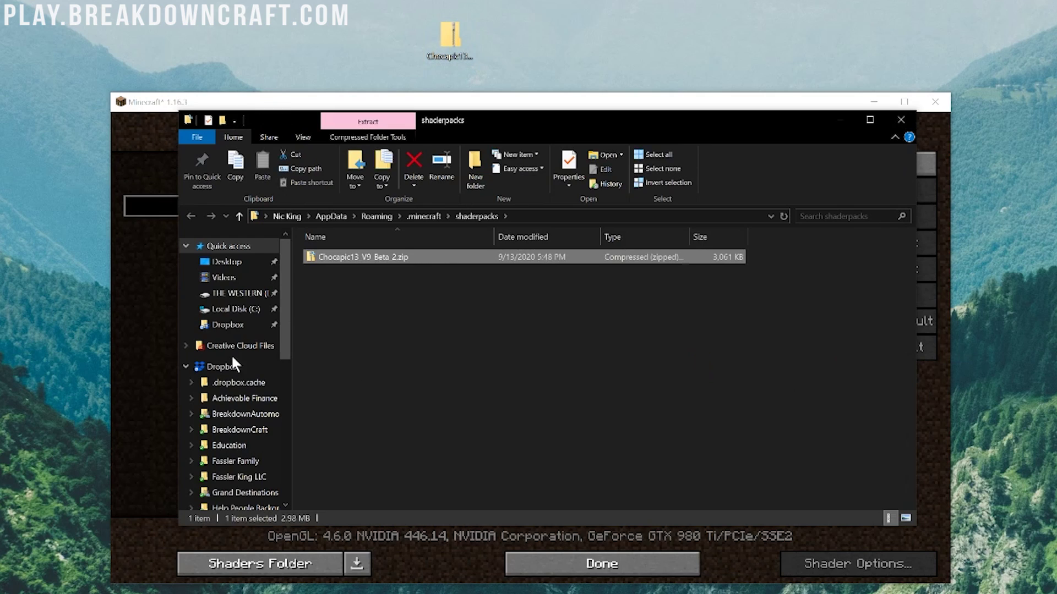
left_click(160, 369)
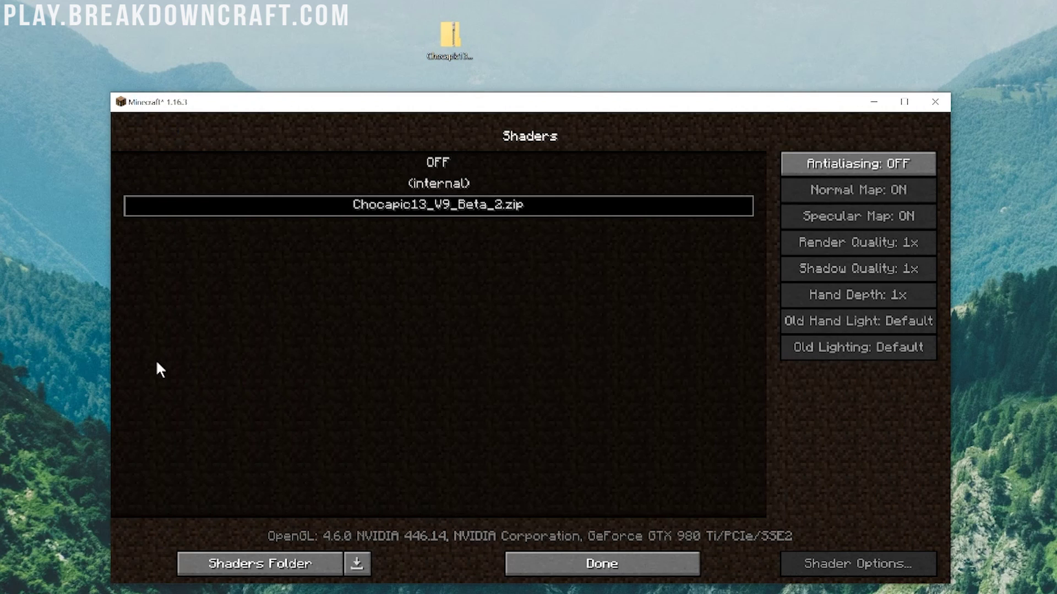
Switch shaders off and back on by selecting the Chocapic13_V9_Beta_2.zip shader pack
left_click(451, 165)
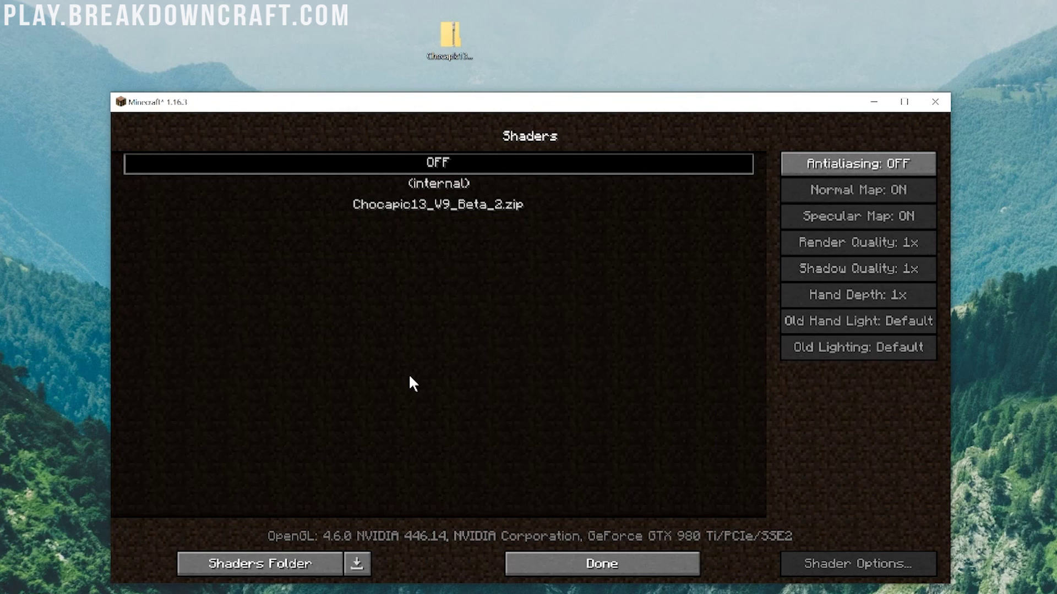
left_click(394, 206)
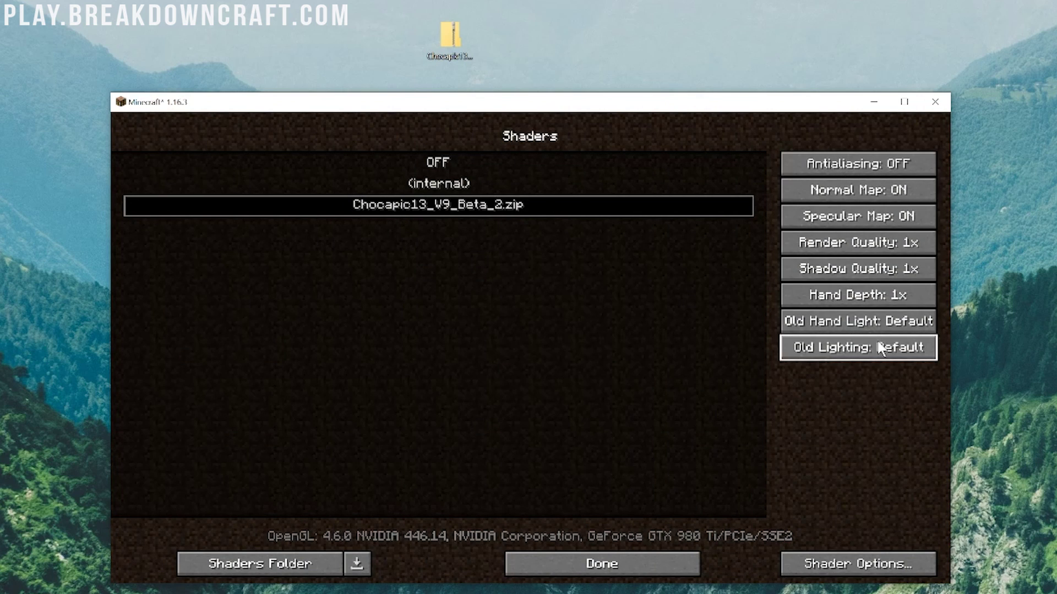
mouse_move(868, 355)
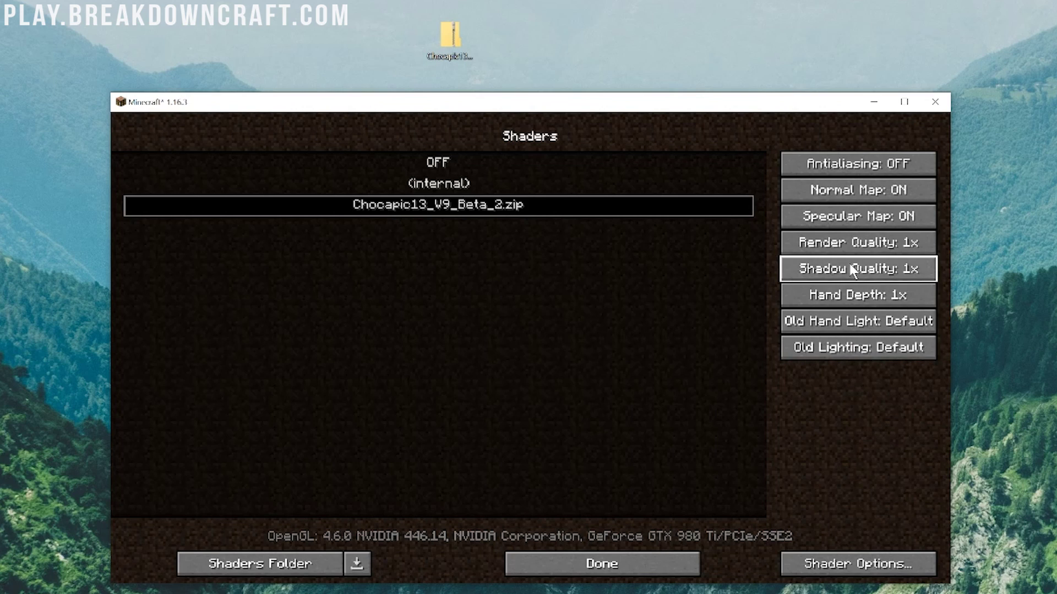
mouse_move(850, 247)
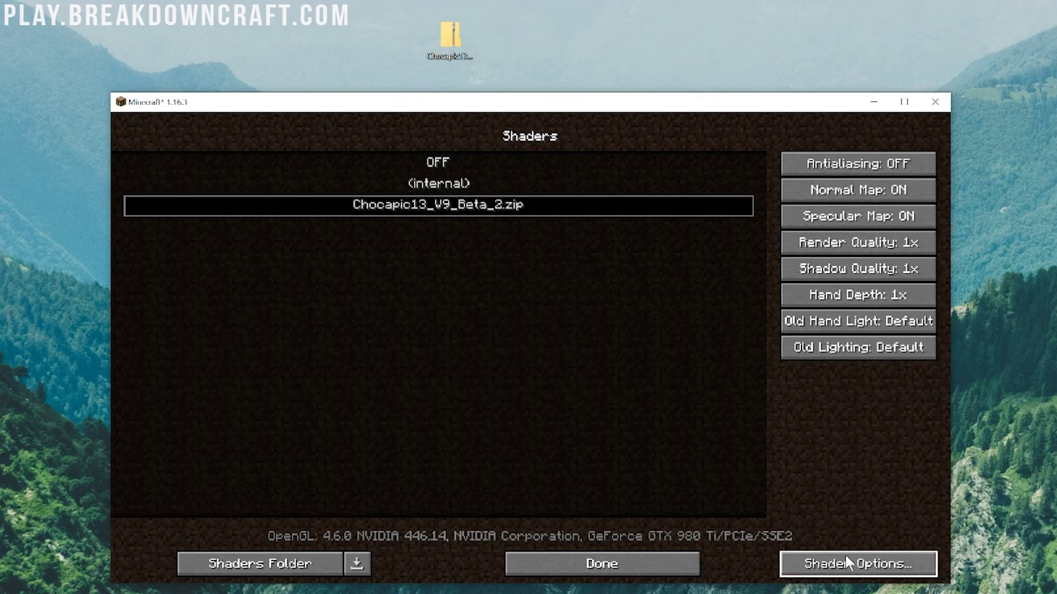
Examine the shader pack's Water_and_transparencies and Wavy_stuff options without changing them
left_click(857, 567)
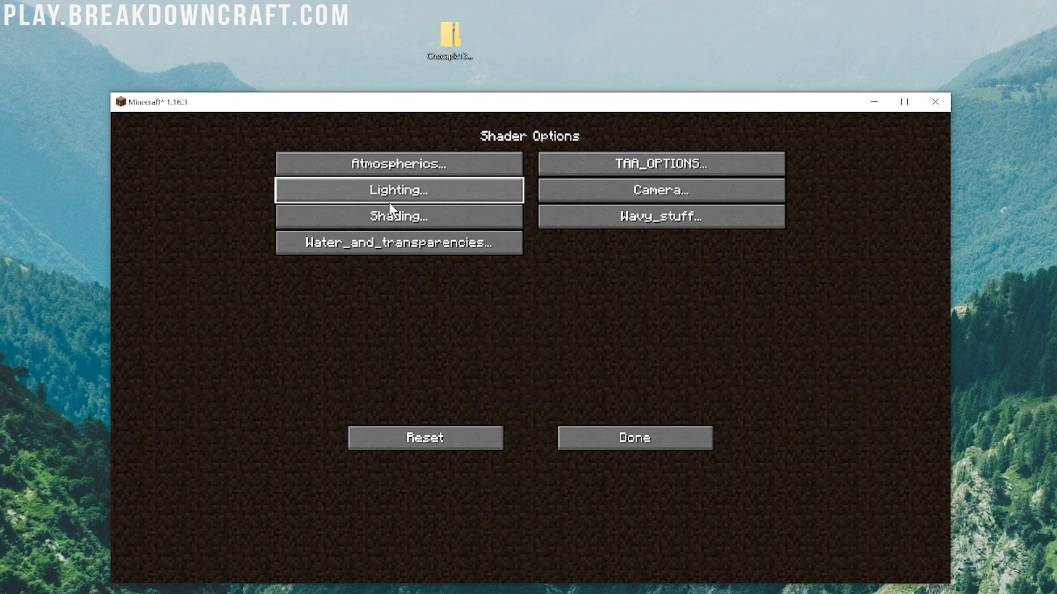
left_click(391, 243)
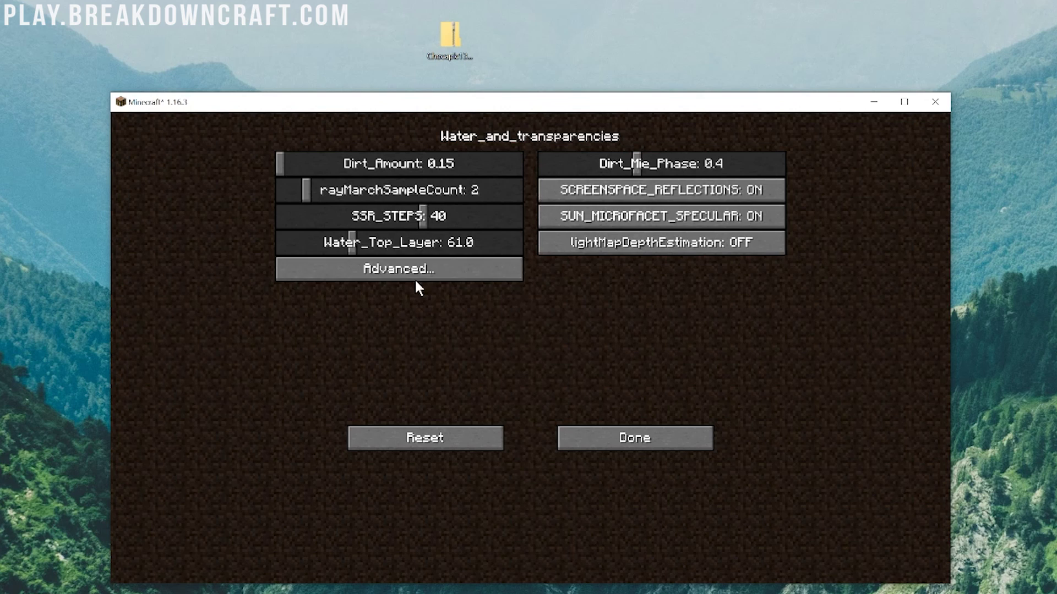
left_click(633, 440)
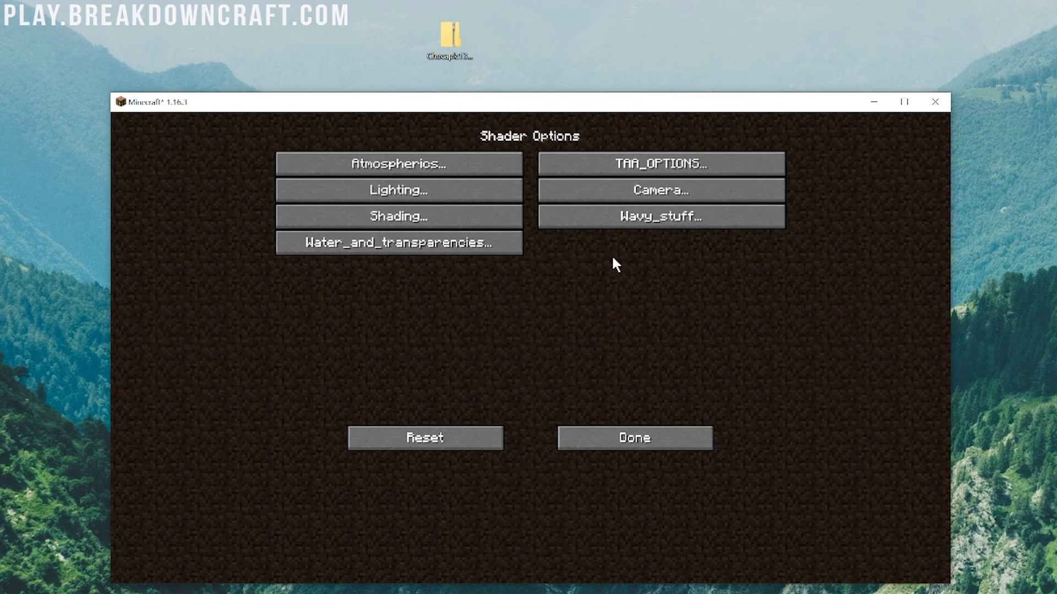
left_click(609, 220)
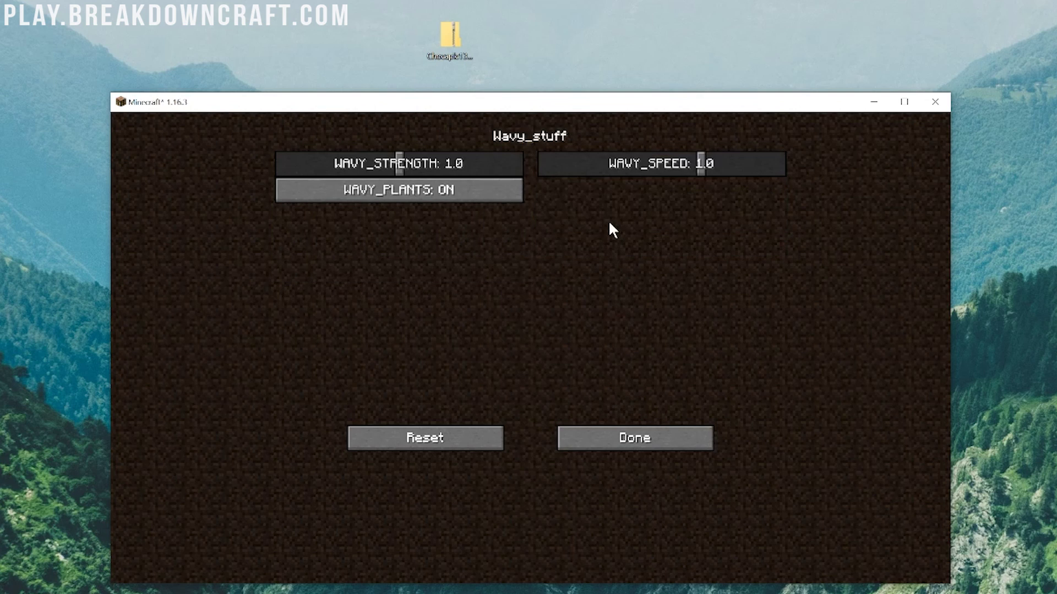
left_click(667, 439)
Review the pack's Lighting options for Sky and Sun_and_Moon_Colors, and return to the Shaders page
left_click(466, 200)
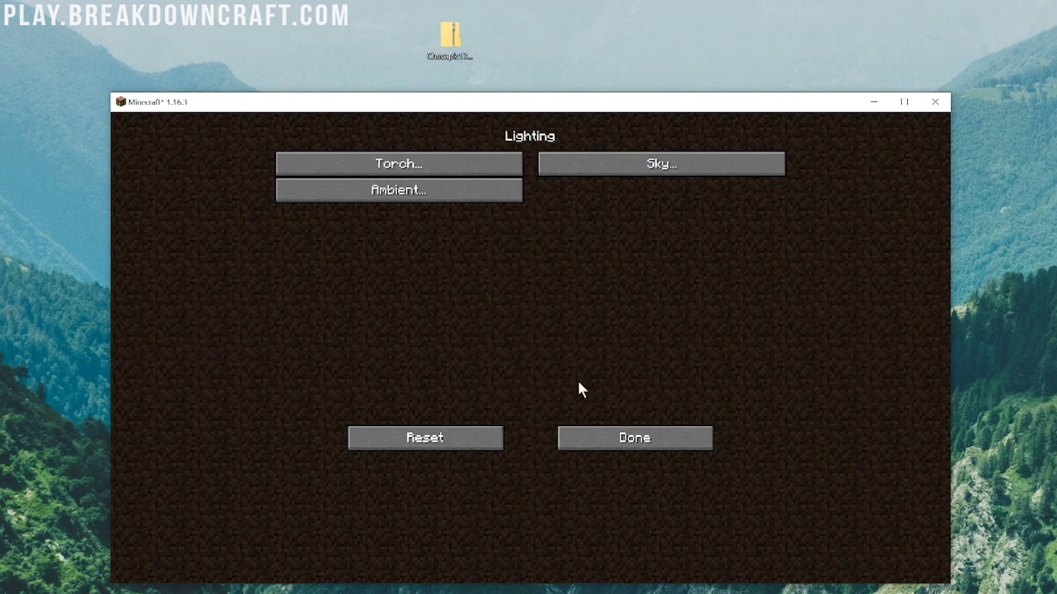
left_click(610, 171)
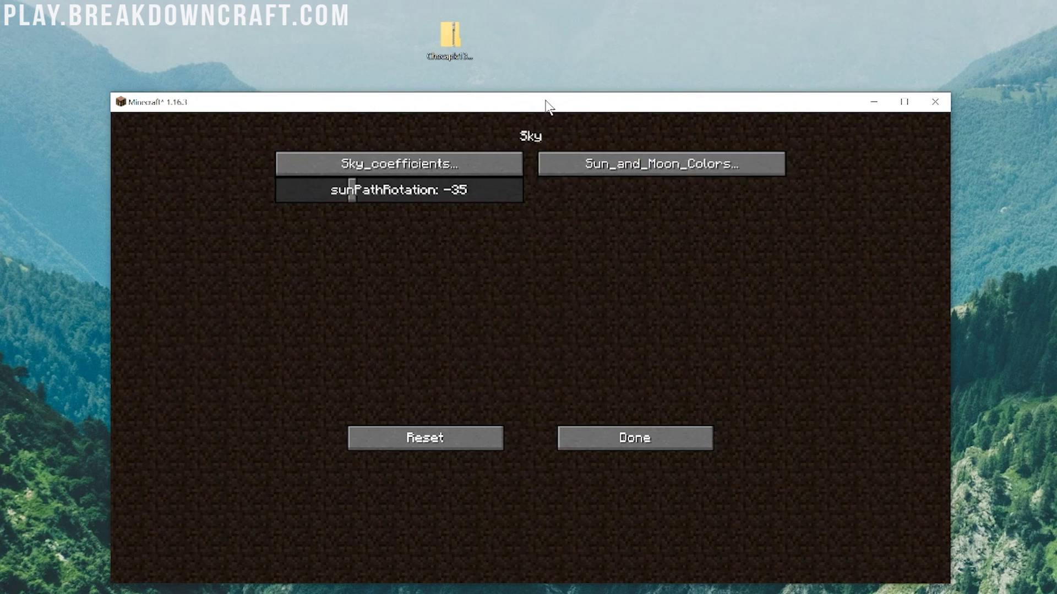
left_click(619, 169)
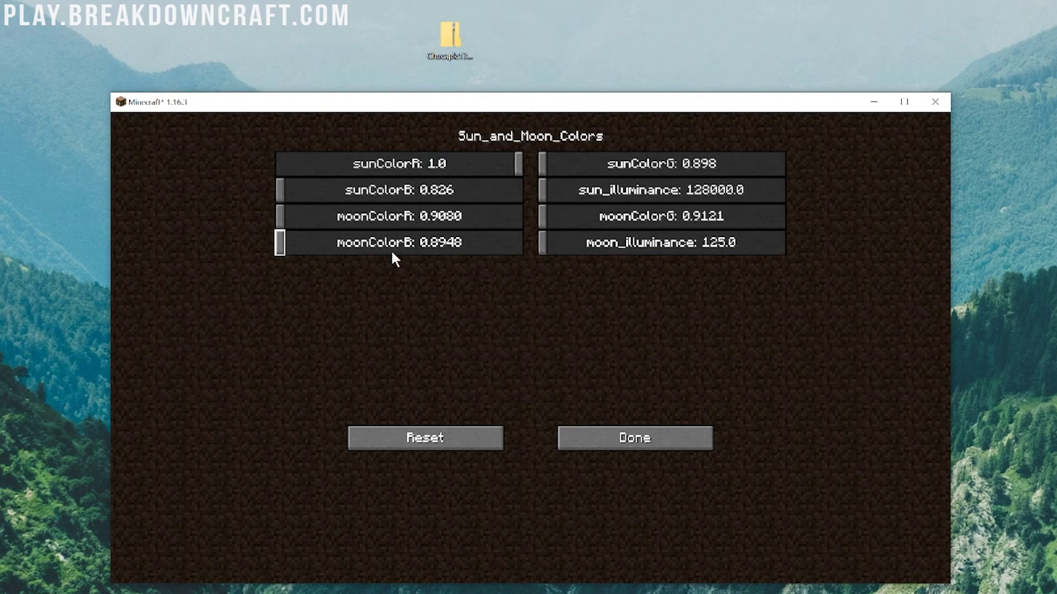
left_click(660, 446)
left_click(637, 447)
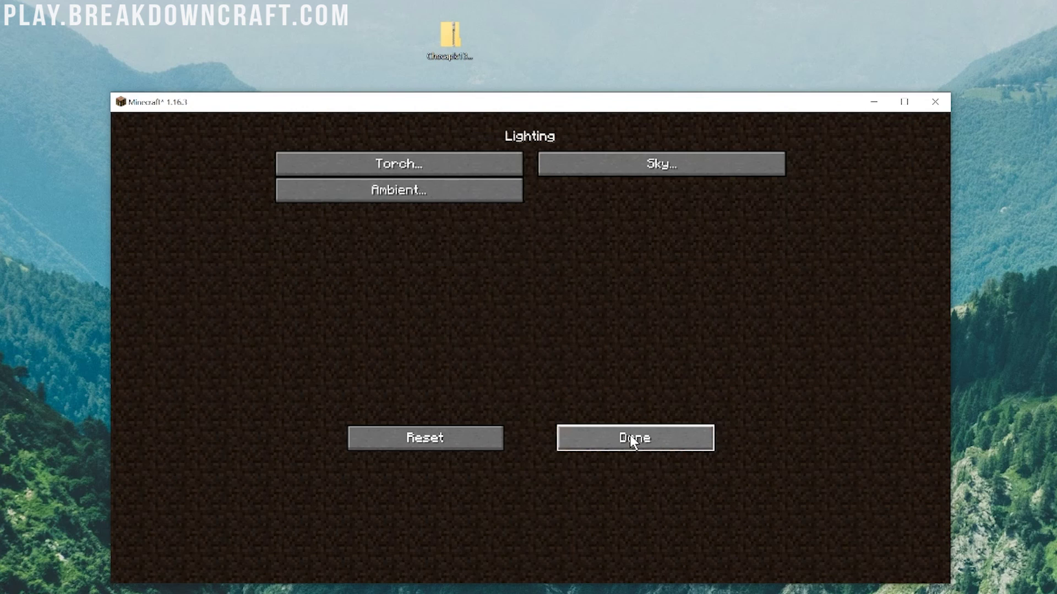
left_click(632, 440)
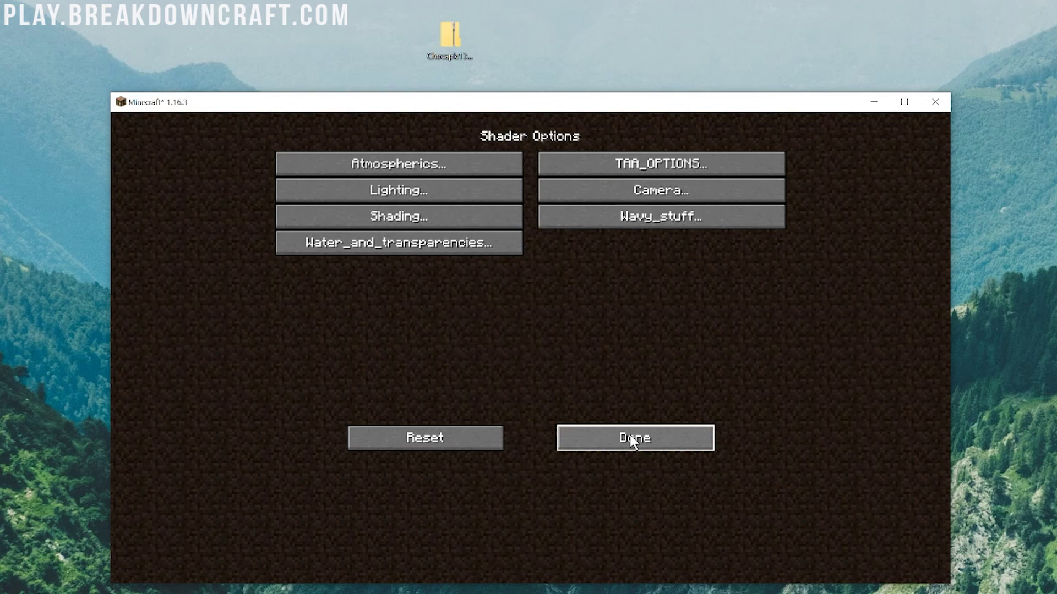
left_click(631, 440)
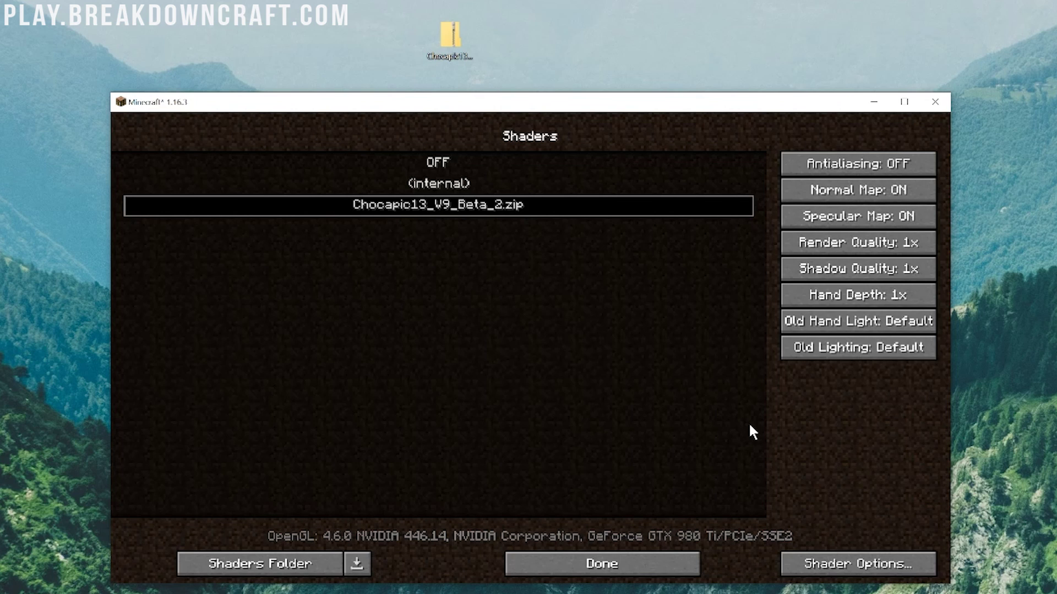
left_click(892, 561)
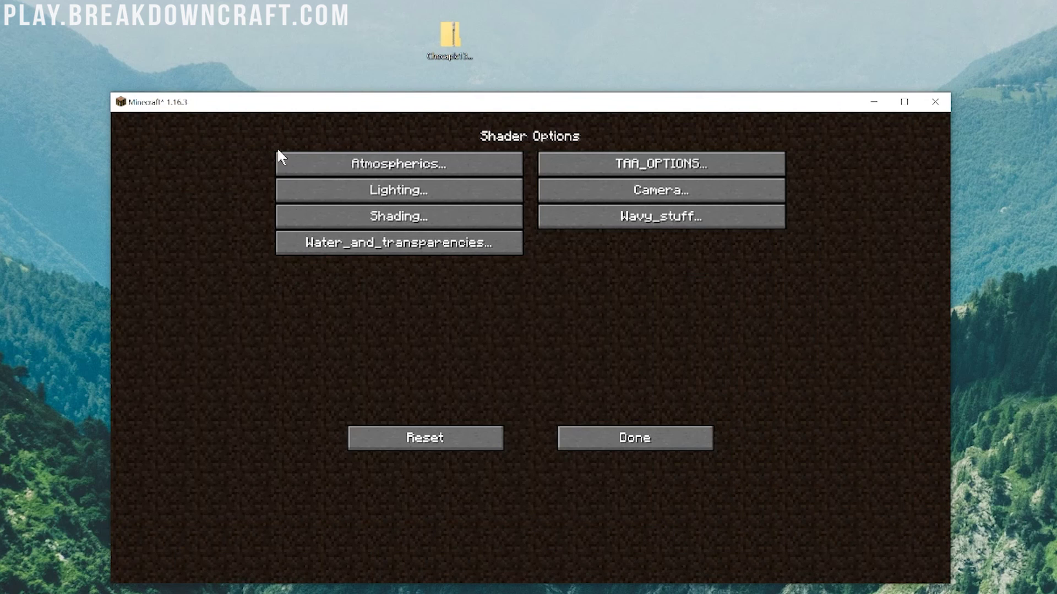
left_click(607, 449)
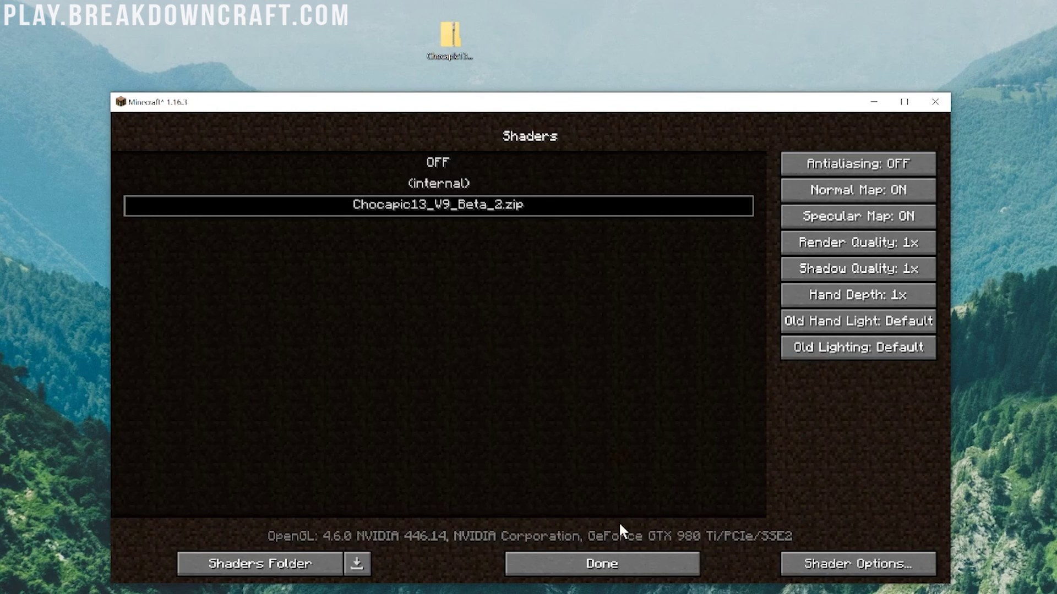
Leave the game settings and join the Play.BreakdownCraft.com multiplayer server
left_click(616, 562)
left_click(569, 437)
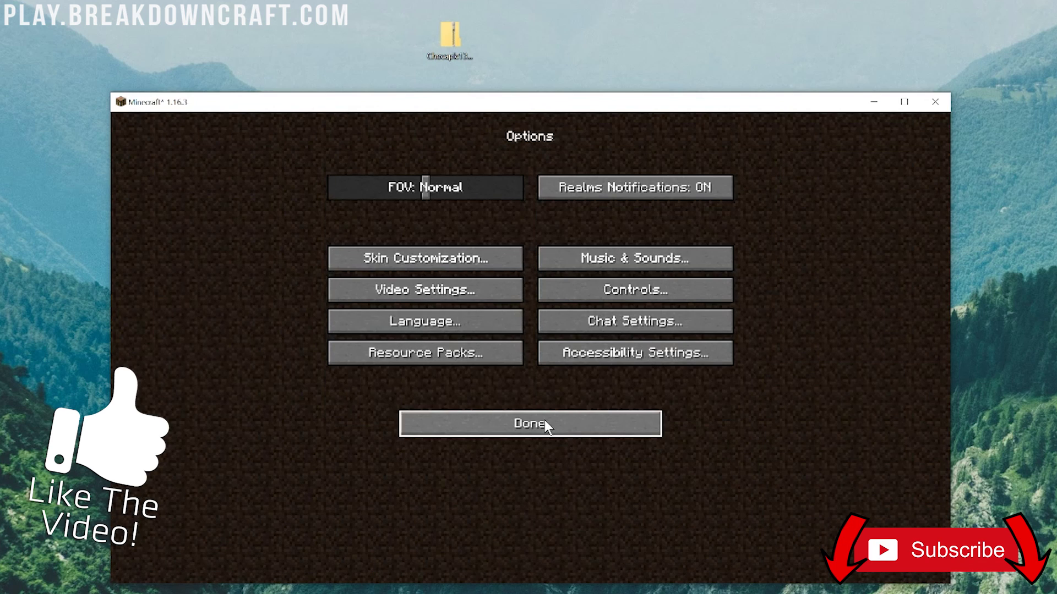
left_click(545, 422)
left_click(516, 337)
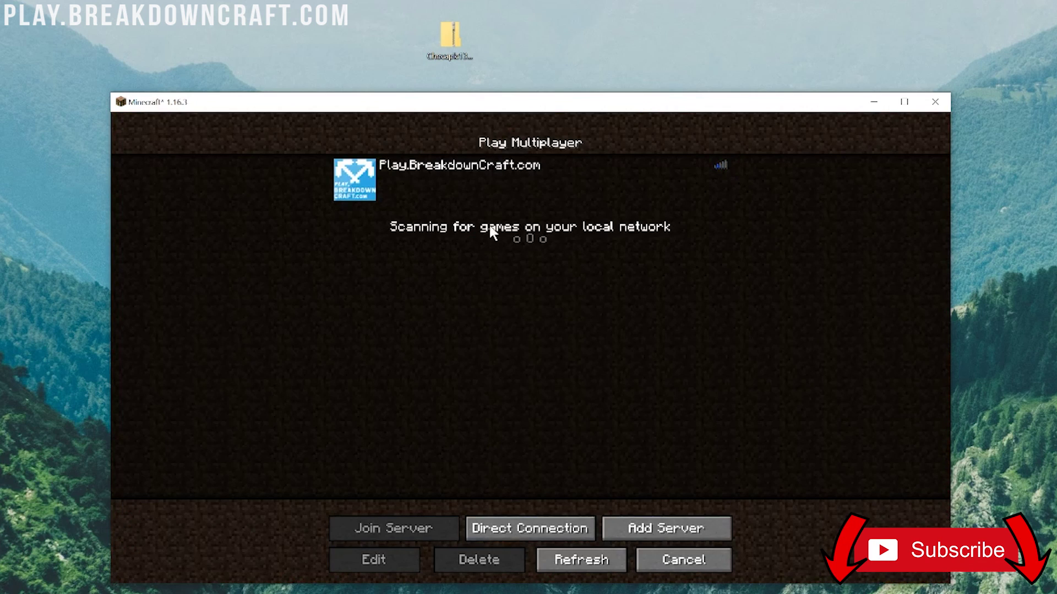
double_click(412, 186)
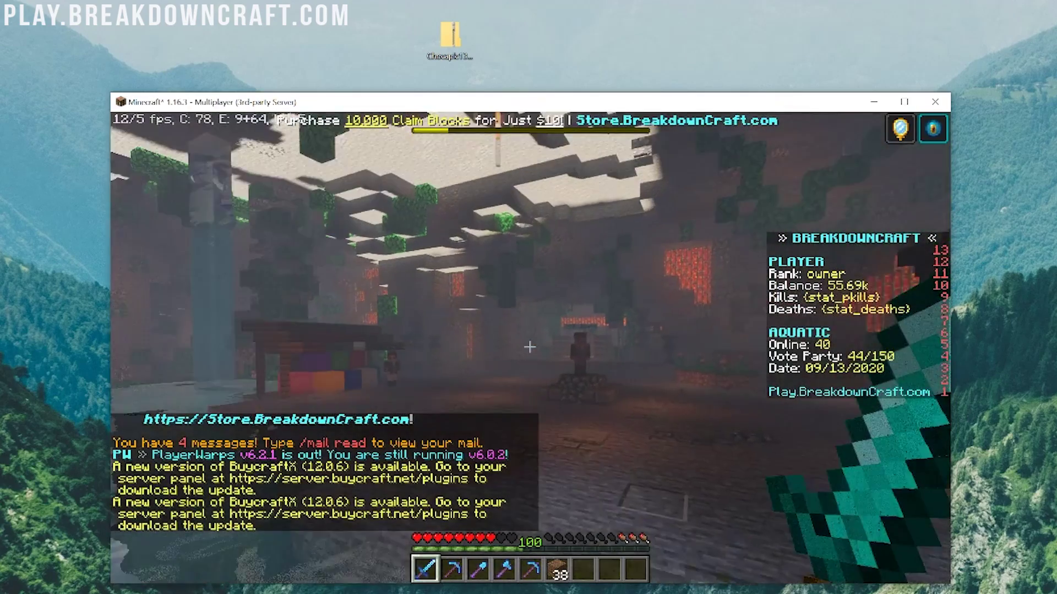
Walk through the server's spawn area to examine how the shaders render water, lighting, foliage and sky
key("w")
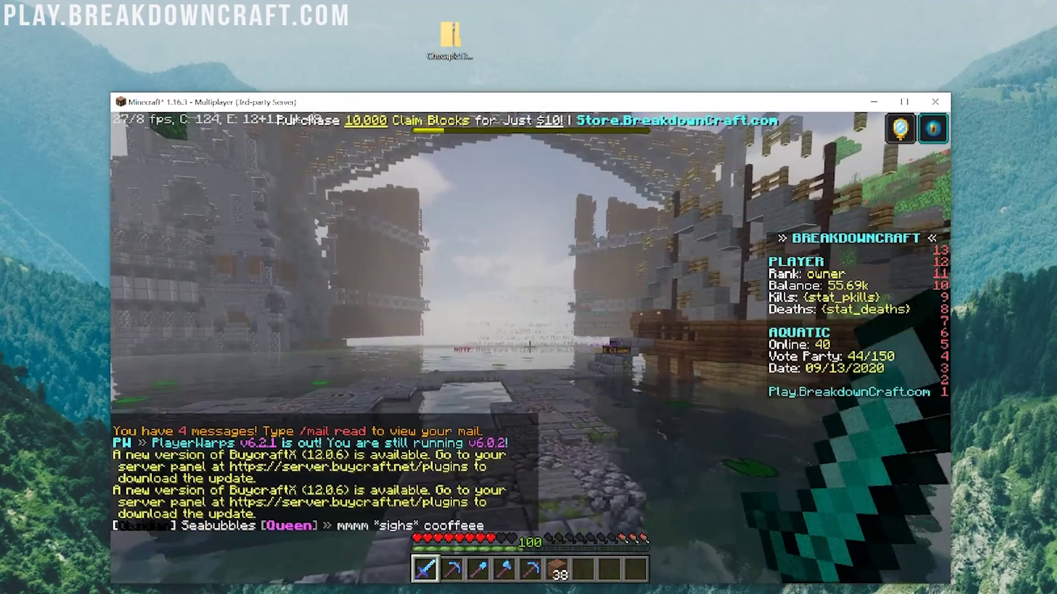
key("w")
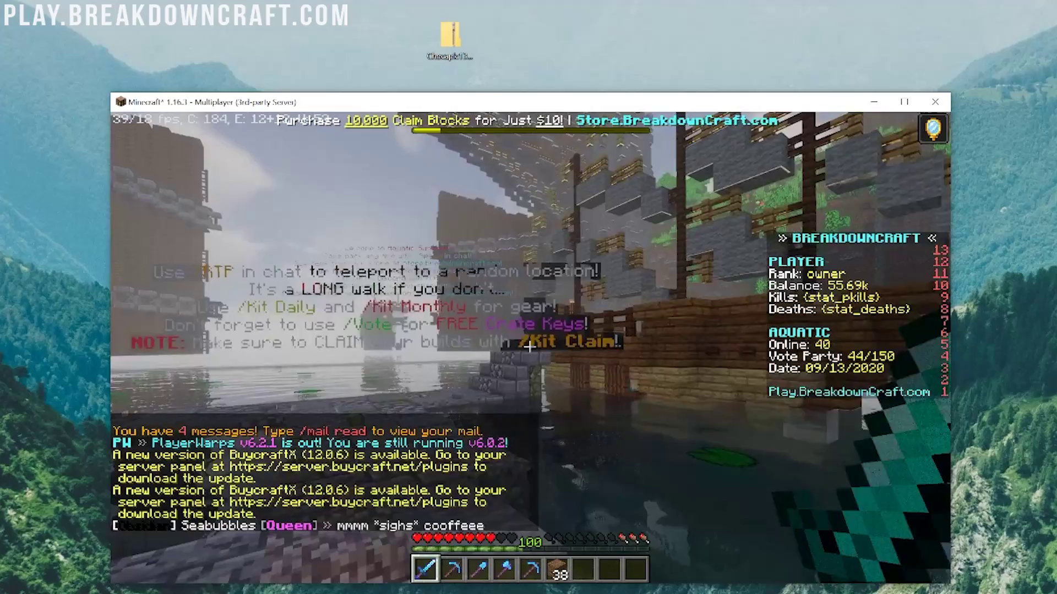
key("w")
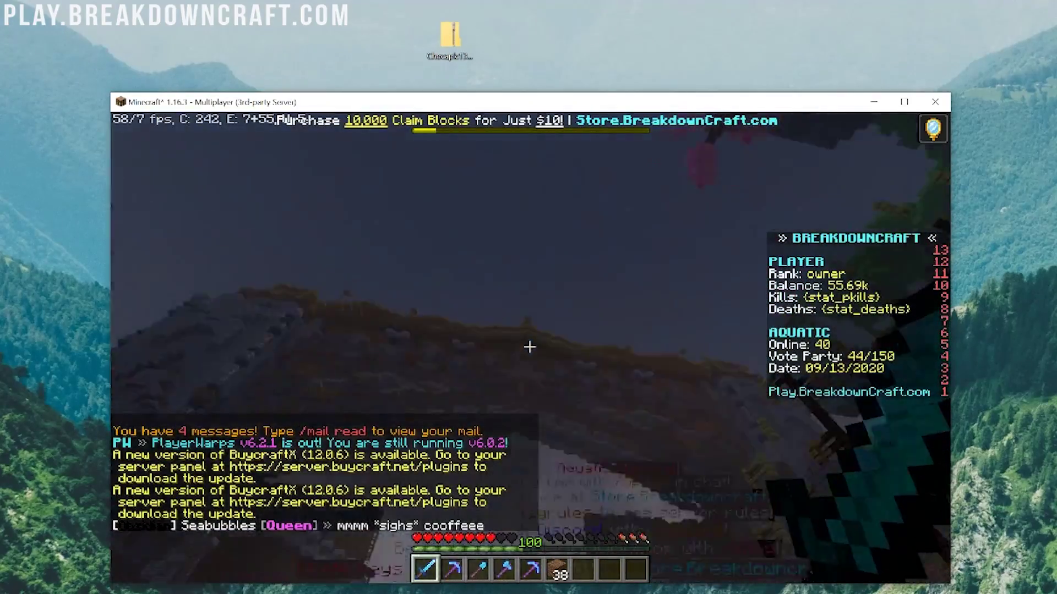
key("w")
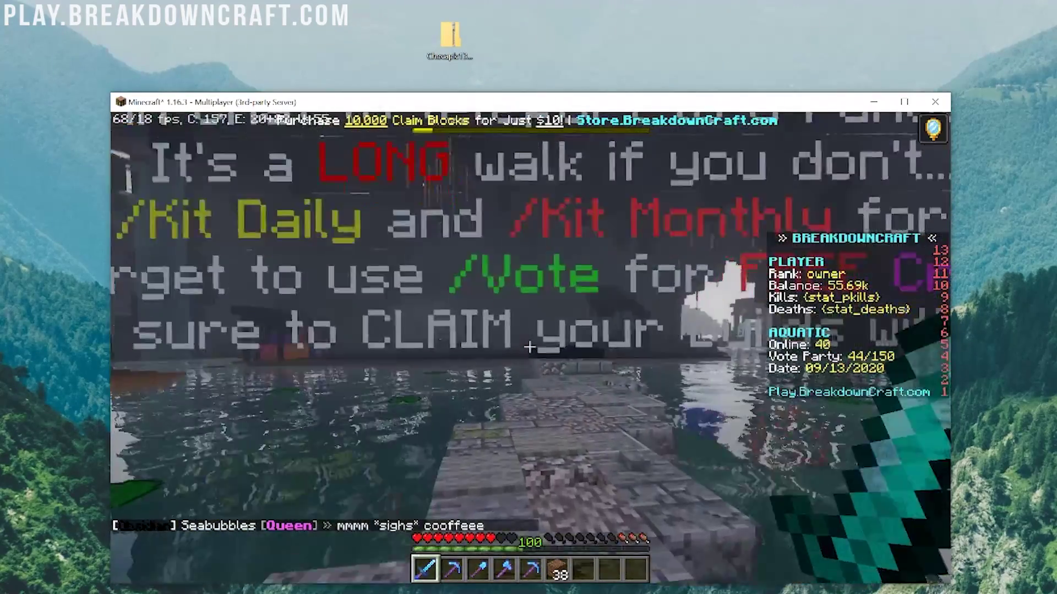
key("w")
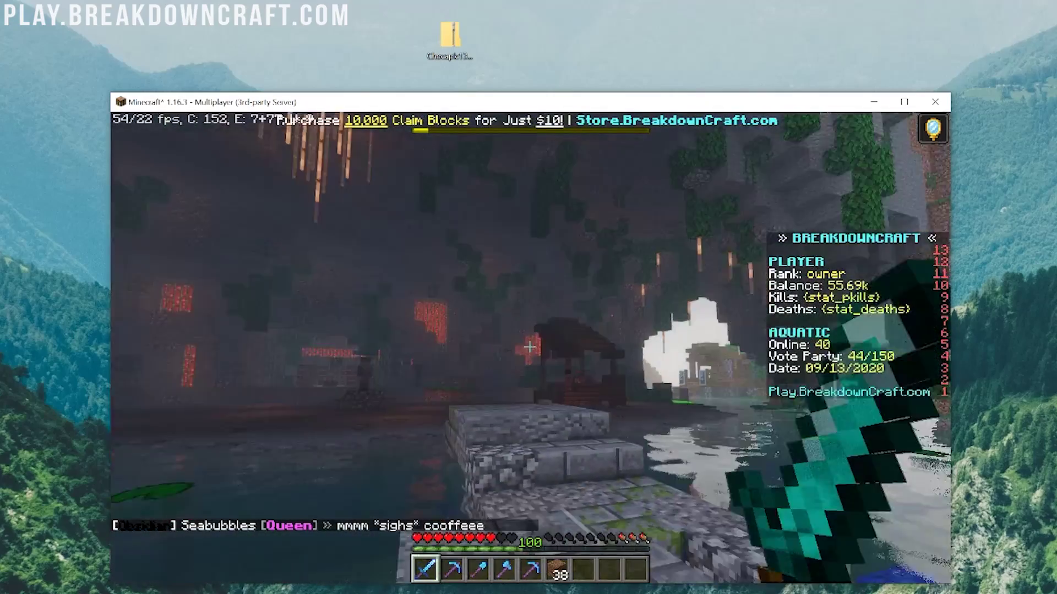
key("w")
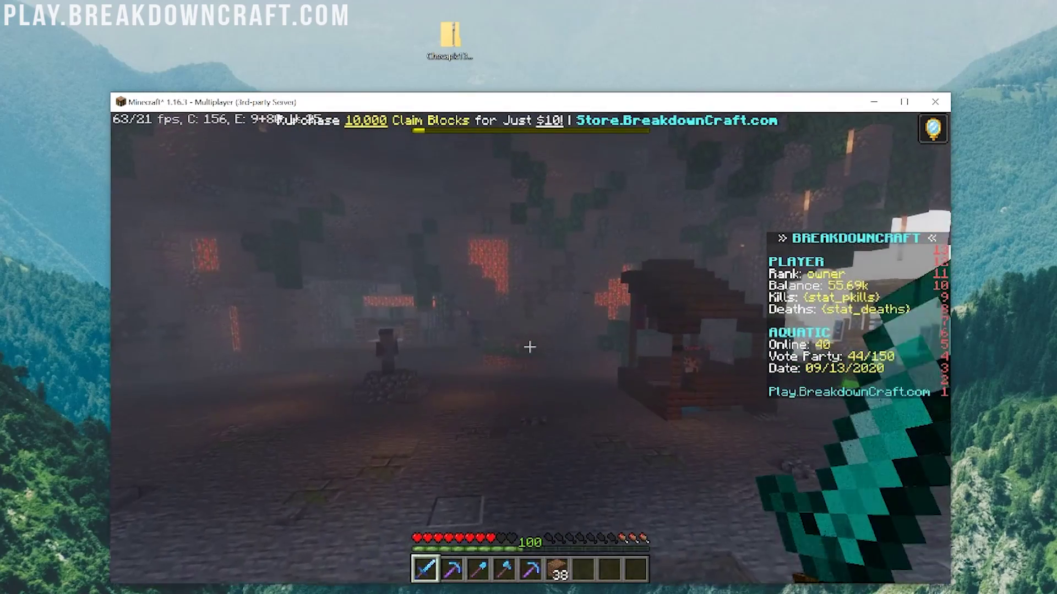
key("w")
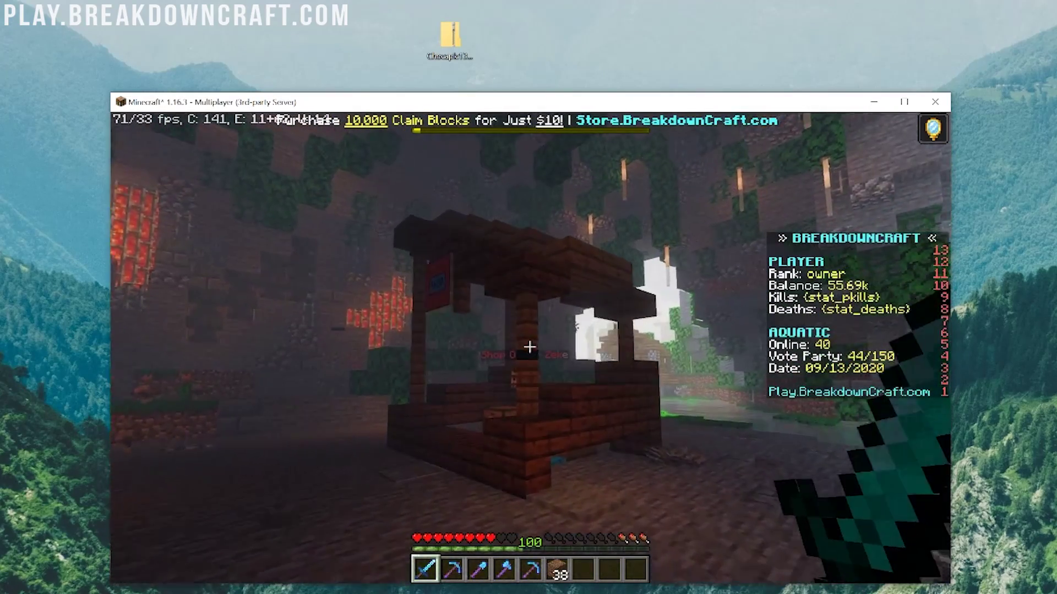
key("w")
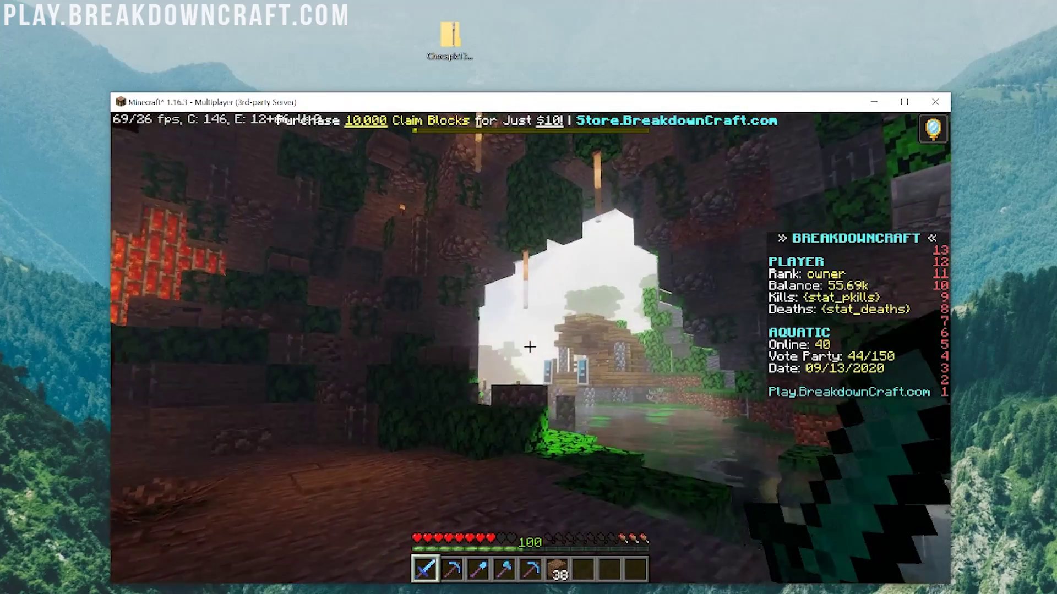
key("w")
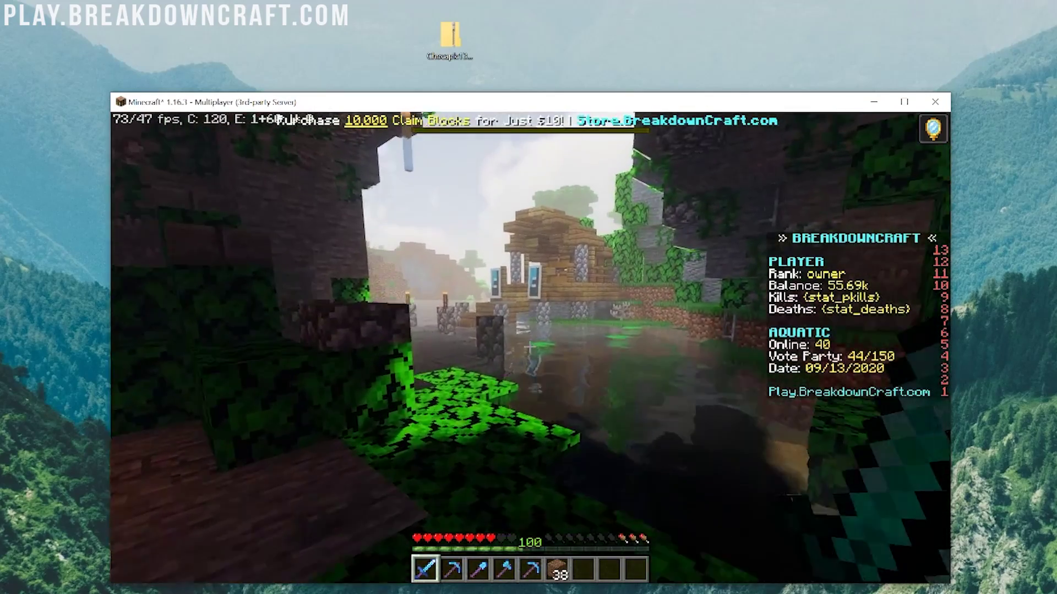
key("w")
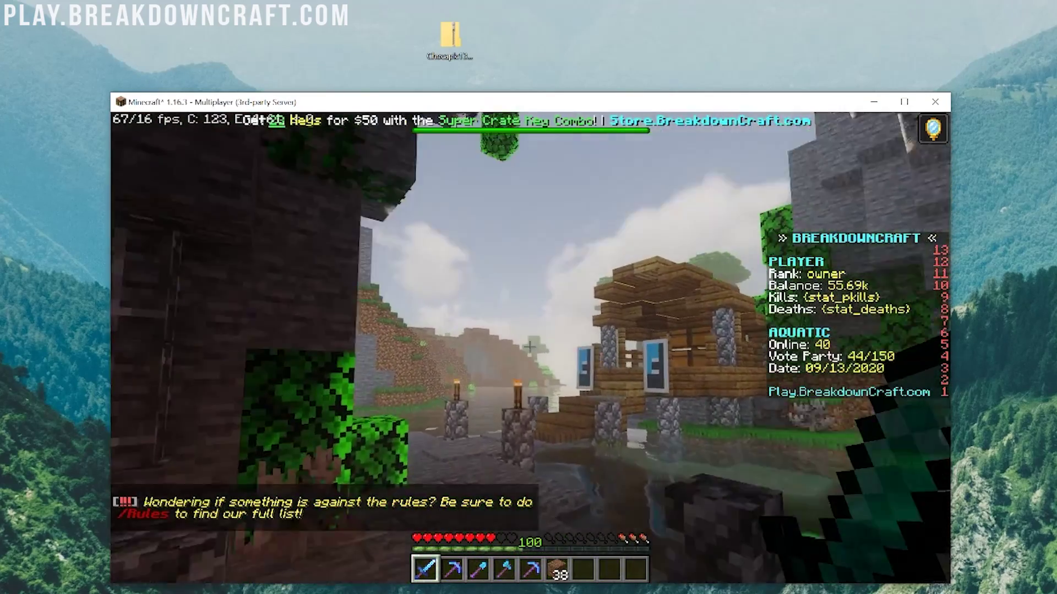
key("w")
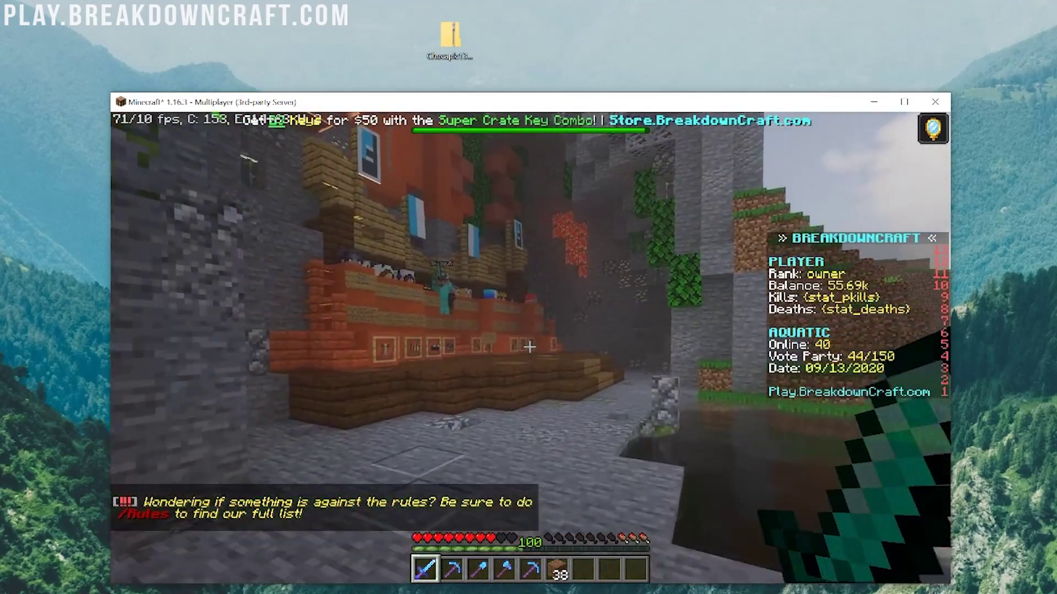
key("w")
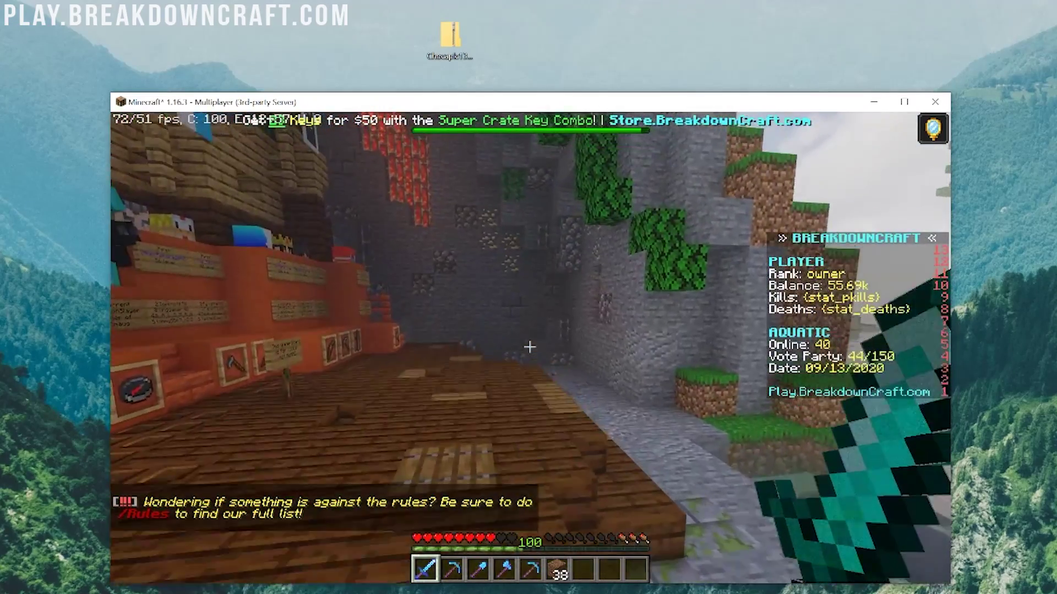
Walk from the wooden stalls past the cliffs to the stone pier facing the harbor arch, examining the shaded water, fog and foliage
key("w")
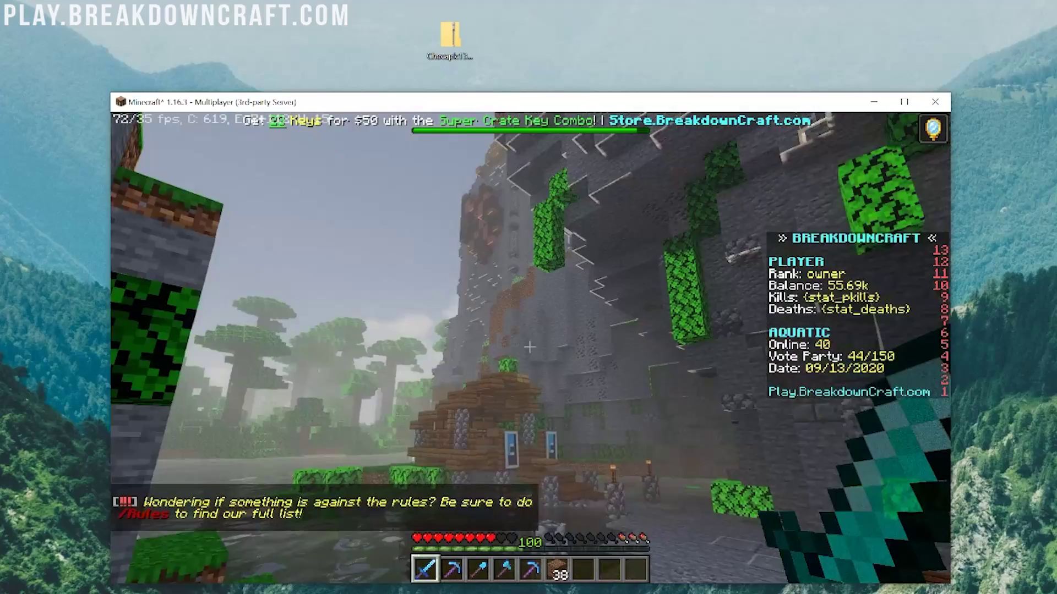
key("w")
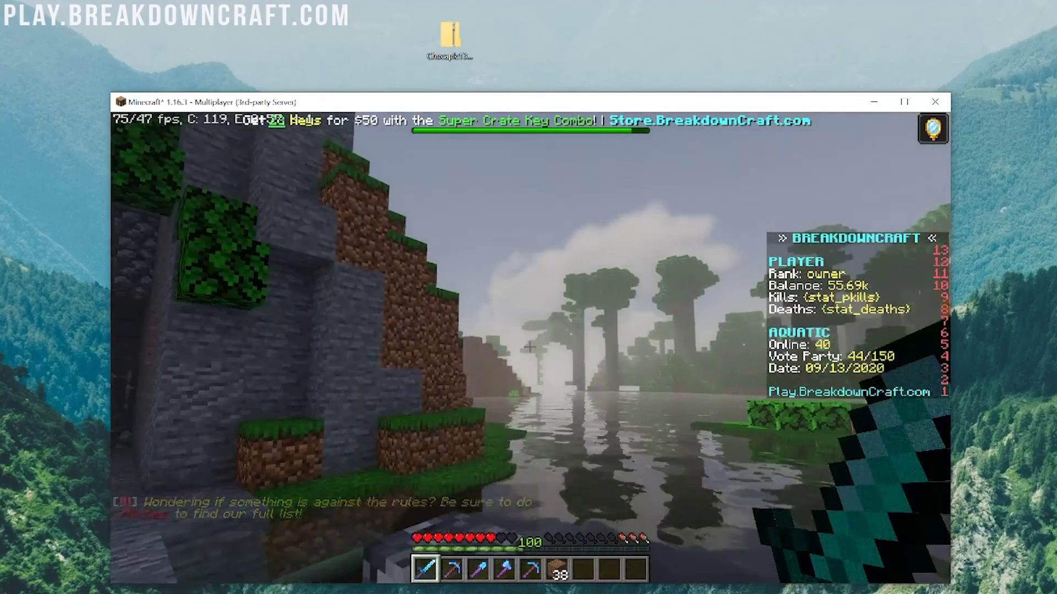
key("w")
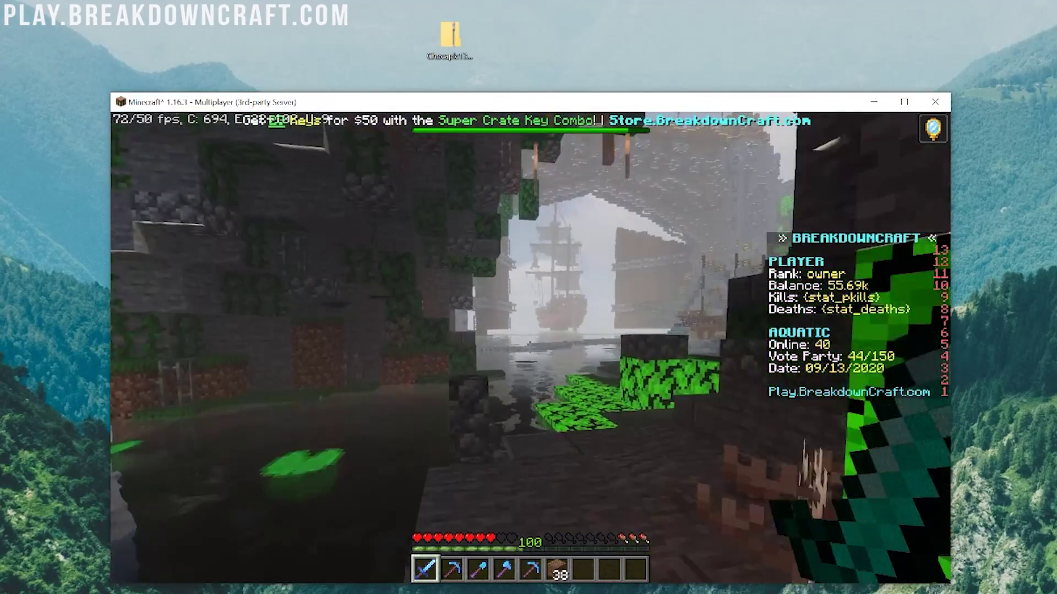
key("w")
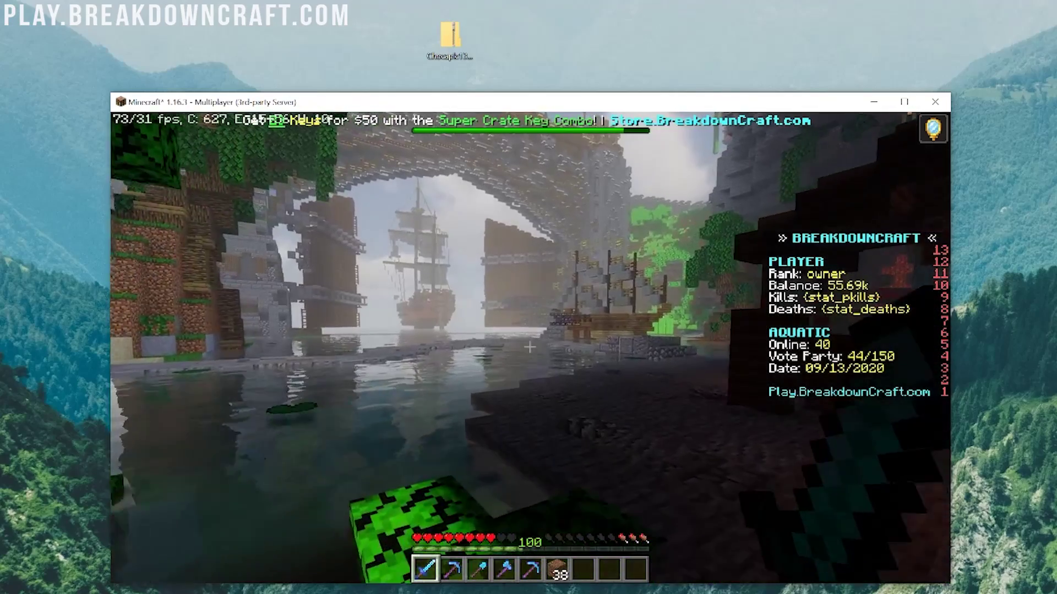
key("w")
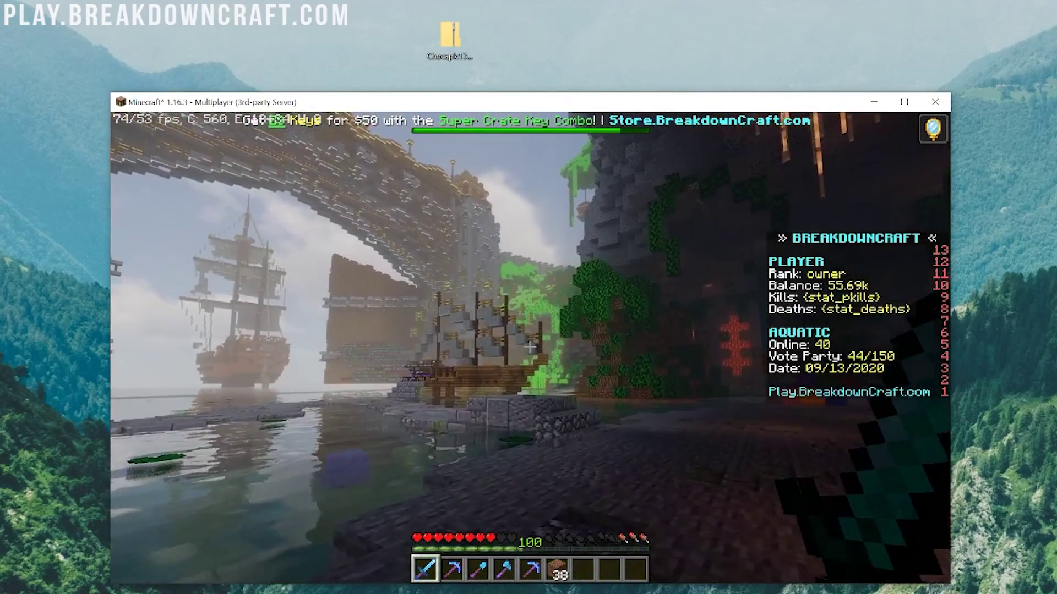
key("w")
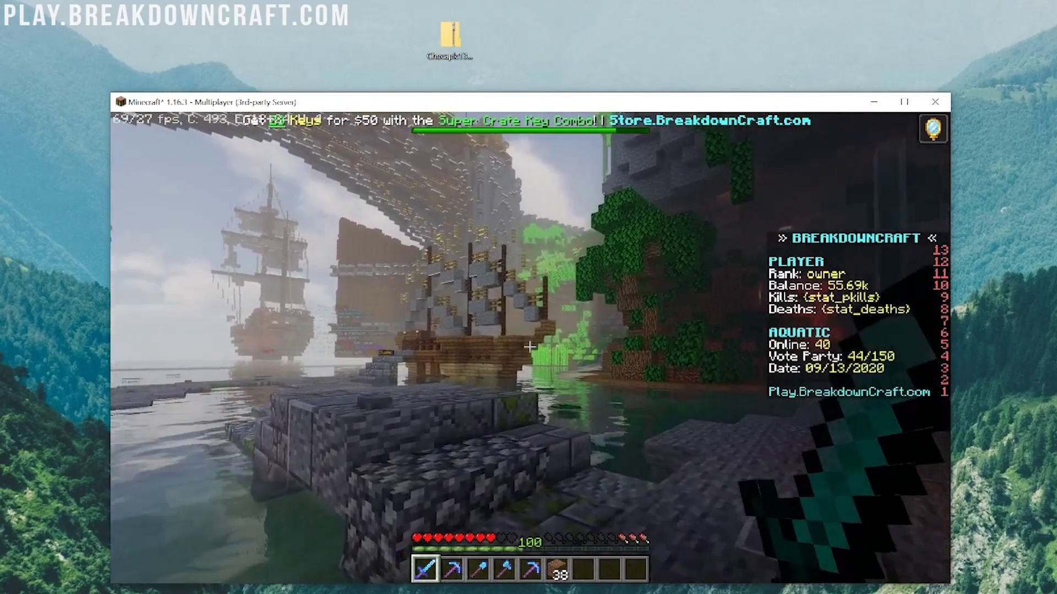
key("w")
Hide the server's scoreboard with the chat command /fb toggle
key("slash")
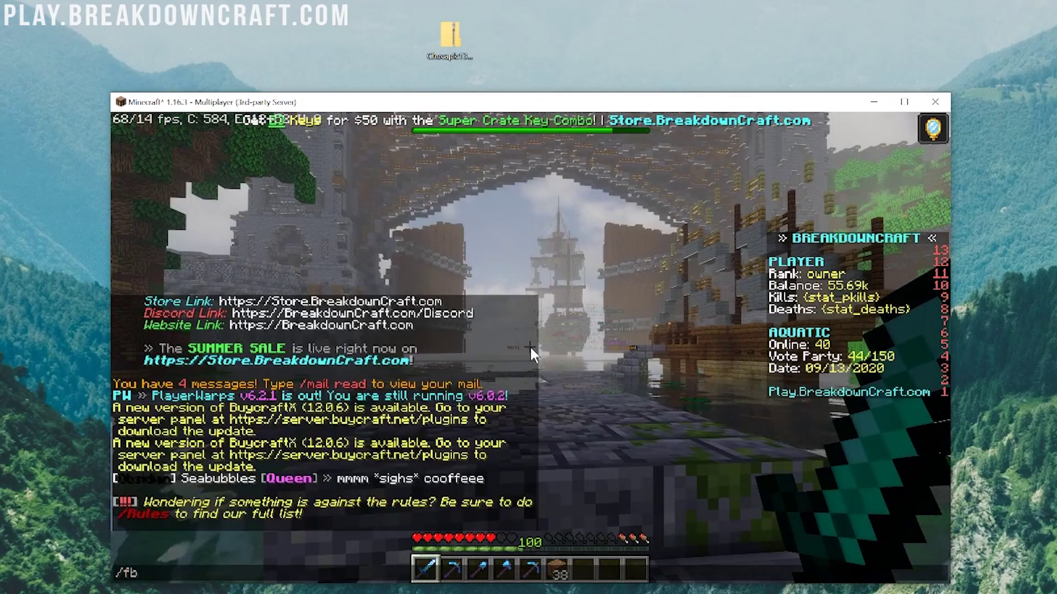
type("fb toggle")
key("Return")
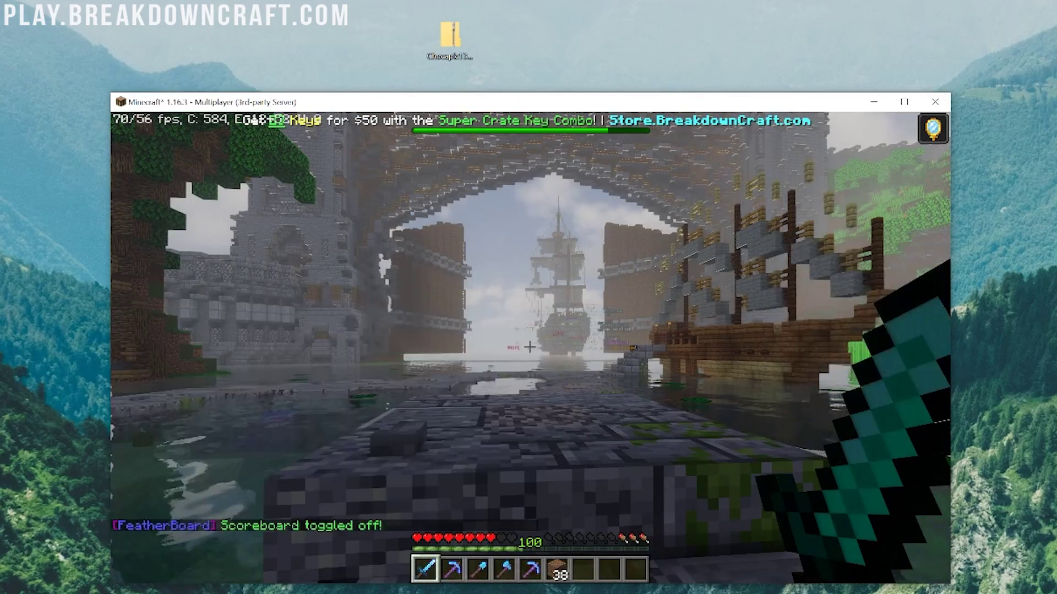
View the harbor arch with the shaders, bring up the Server Selector with the /server command, and close it without choosing a server
key("w")
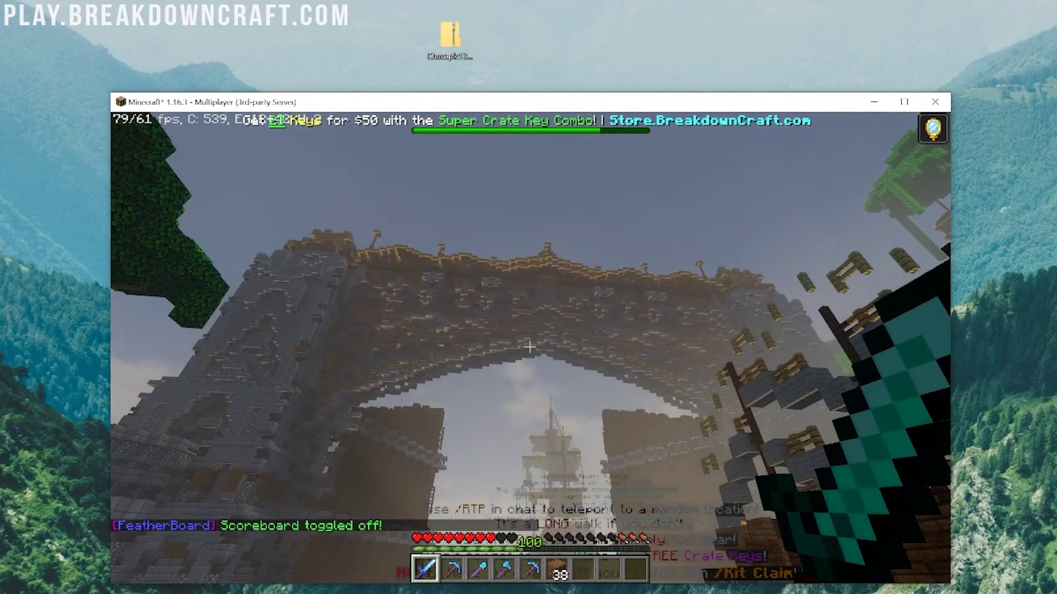
key("slash")
type("server")
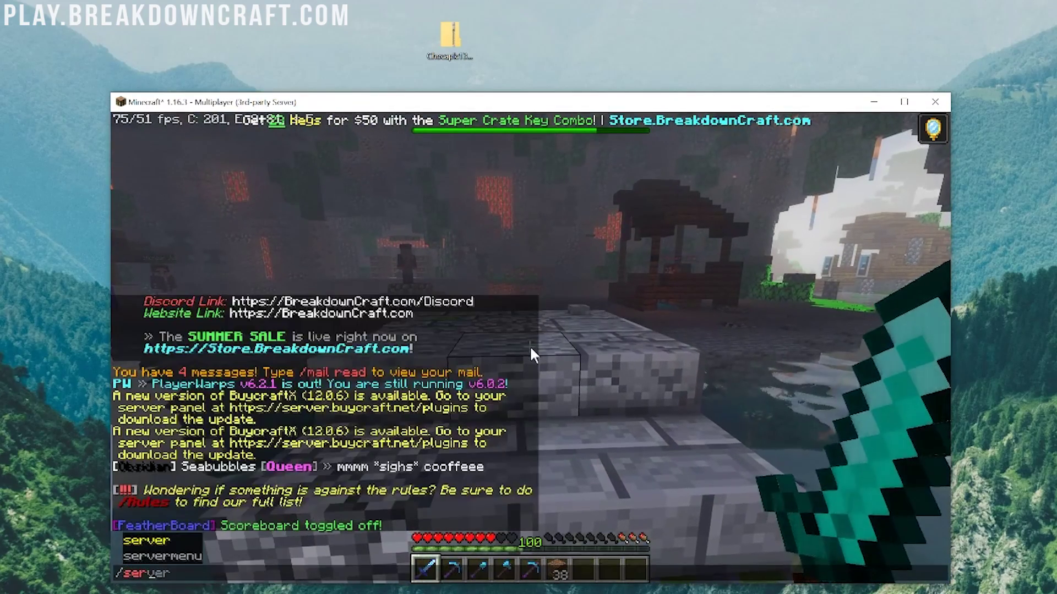
key("Return")
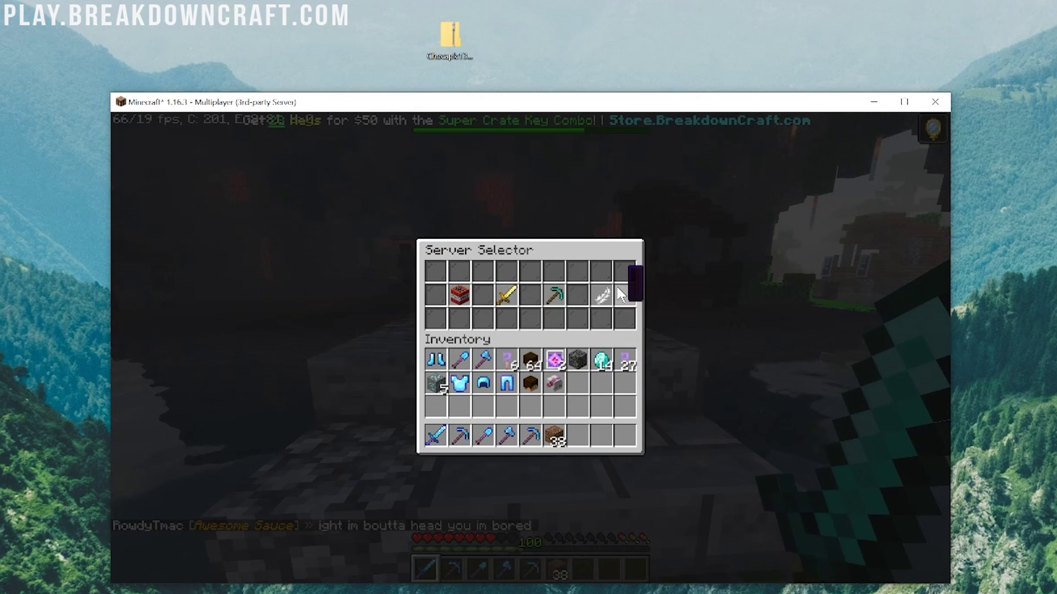
key("Escape")
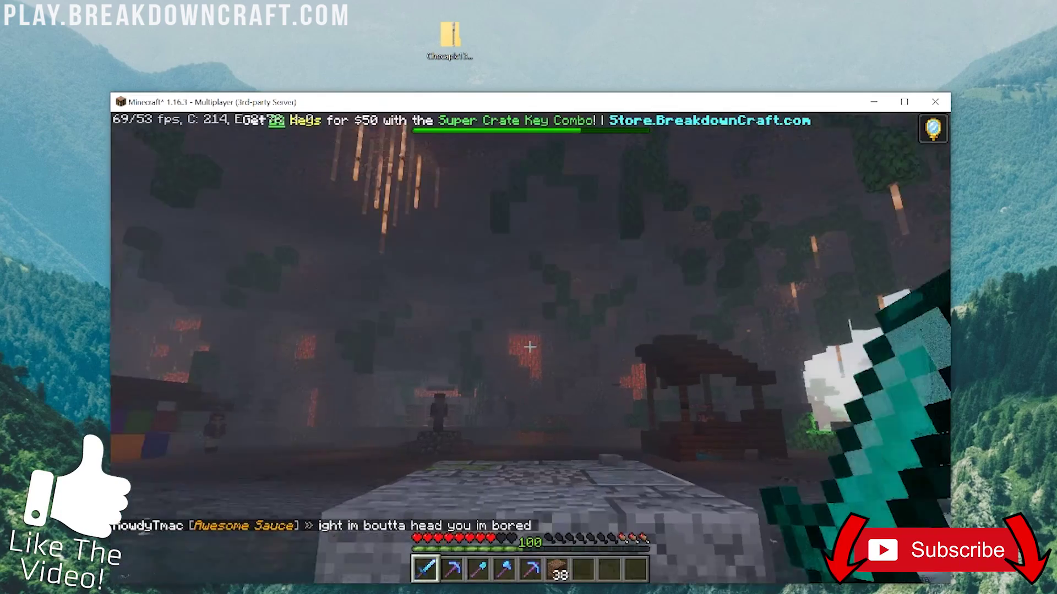